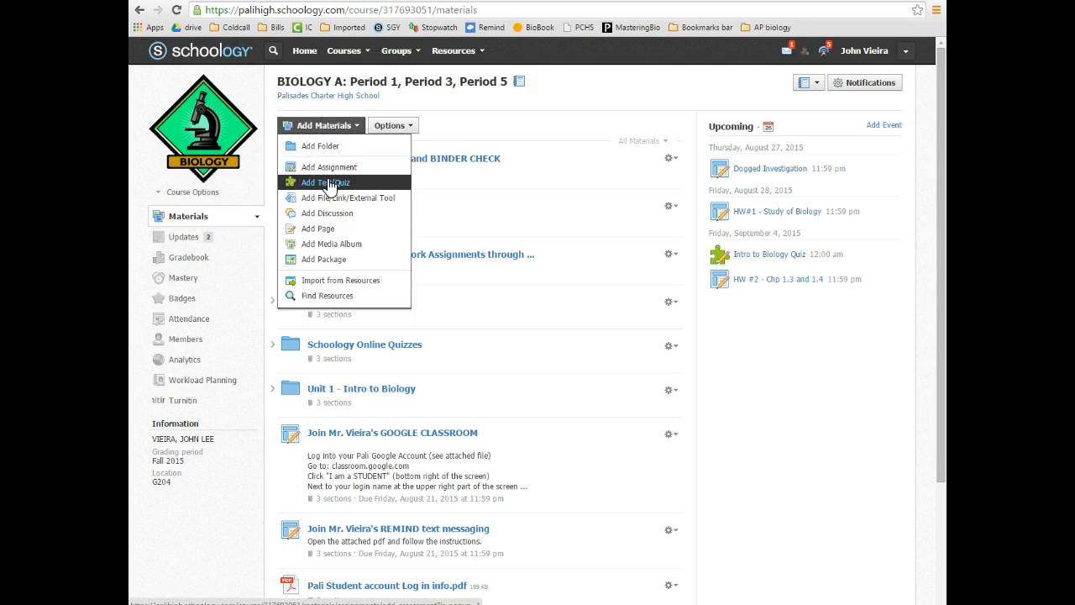
Dismiss the Add Materials menu and open the Schoology Online Quizzes folder in Biology A
left_click(513, 337)
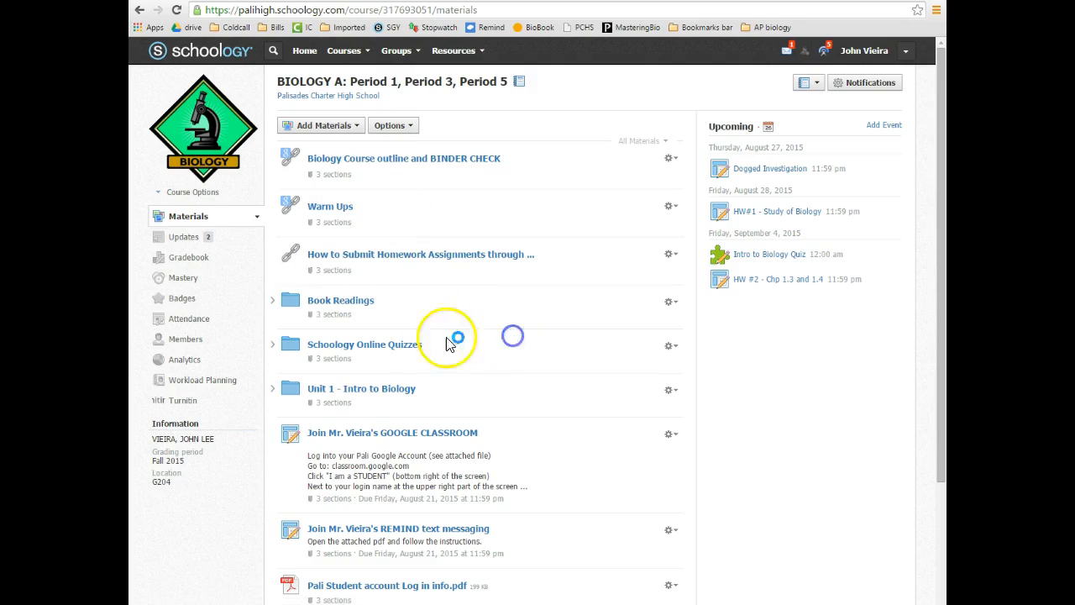
left_click(374, 351)
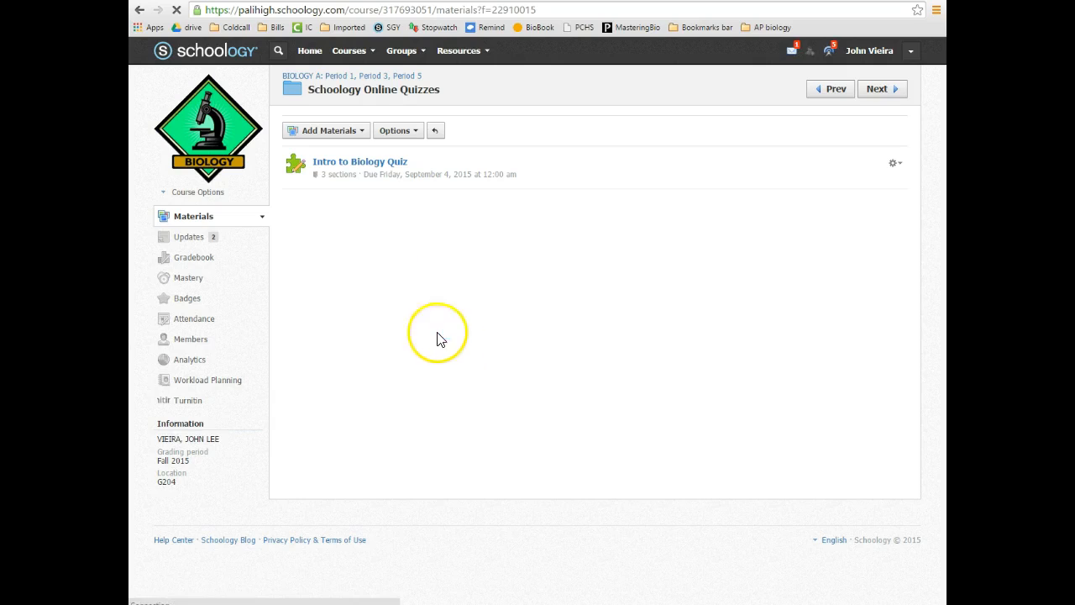
Create the Intro to Biology quiz starting 8/26/15 in the Work grading category
left_click(327, 132)
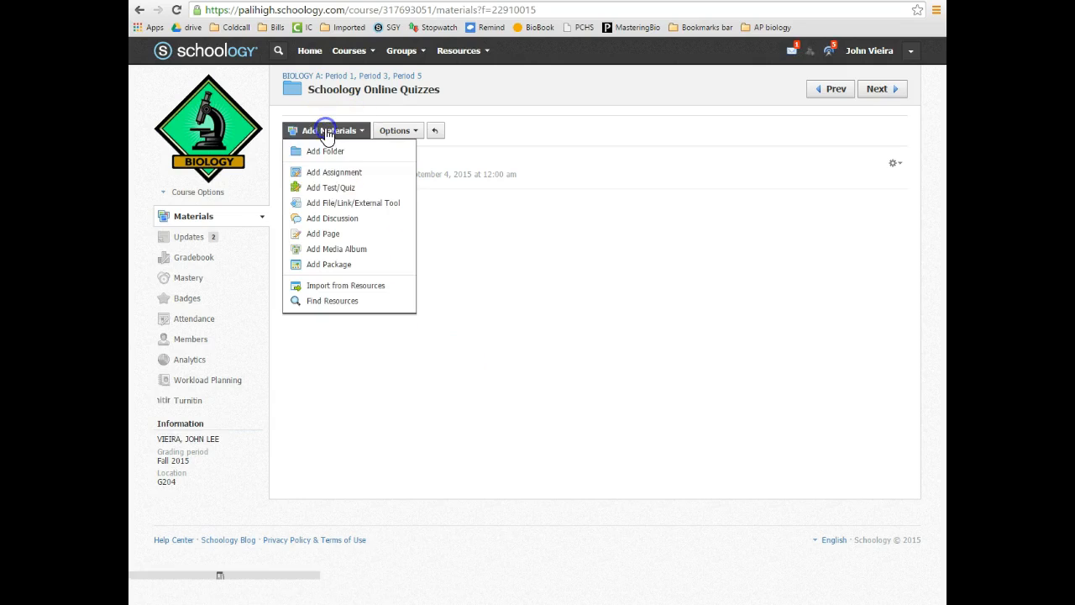
left_click(339, 186)
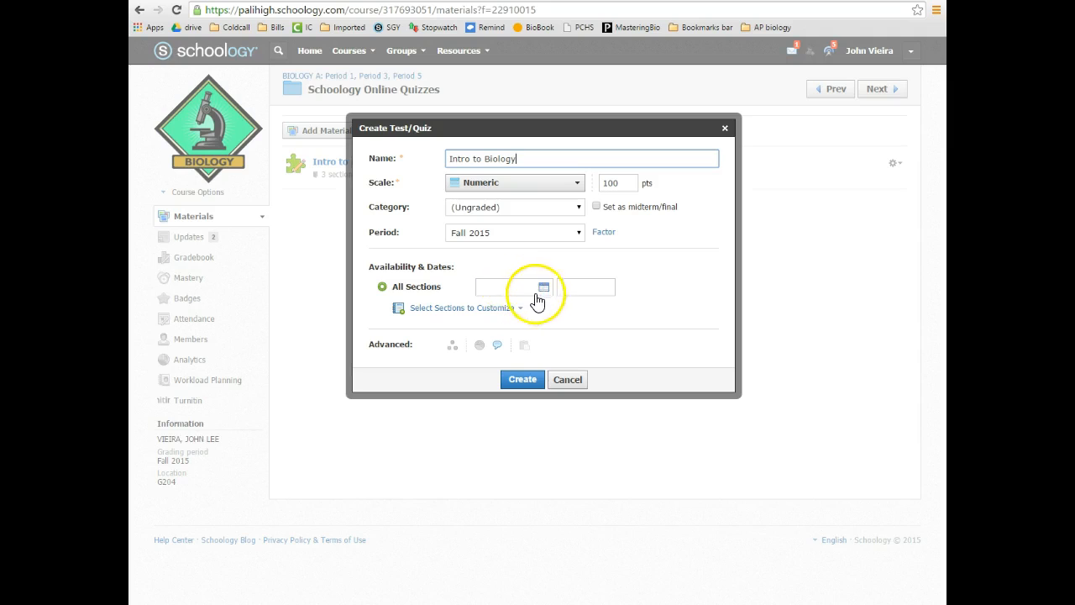
left_click(544, 288)
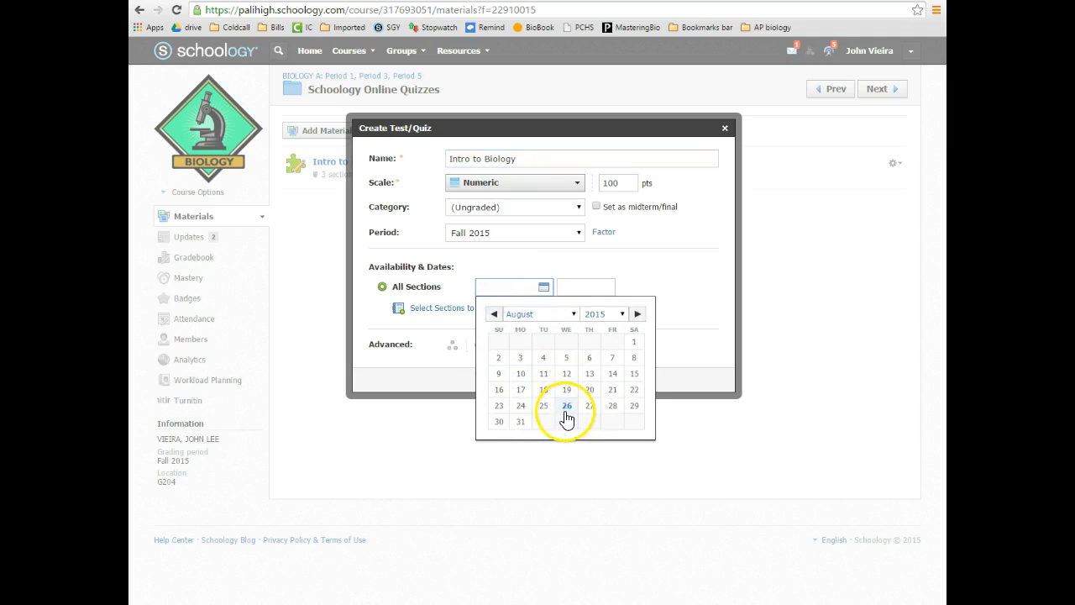
left_click(567, 407)
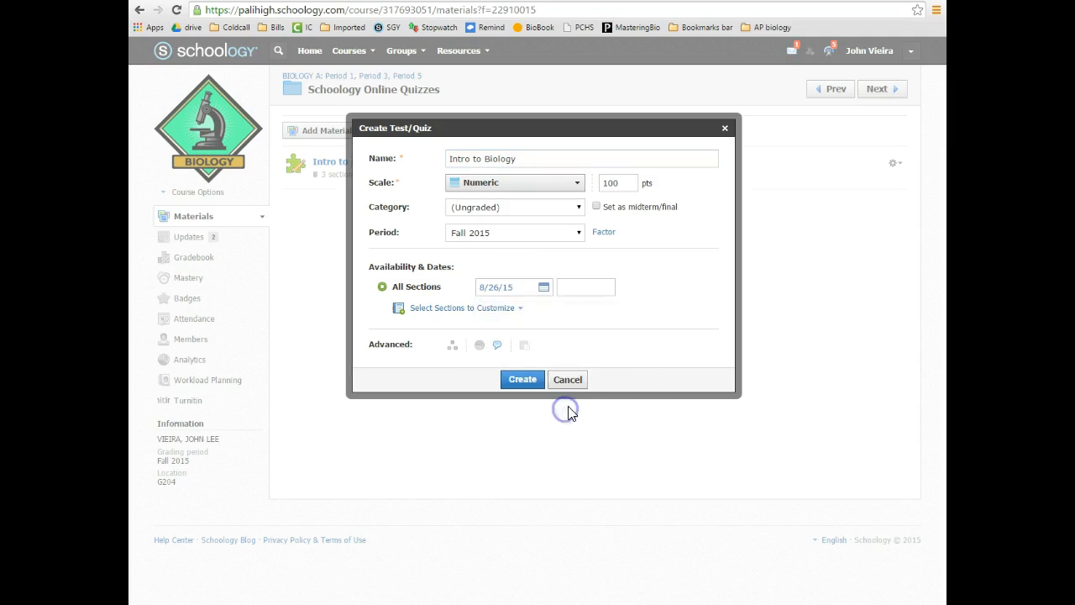
left_click(516, 212)
left_click(497, 231)
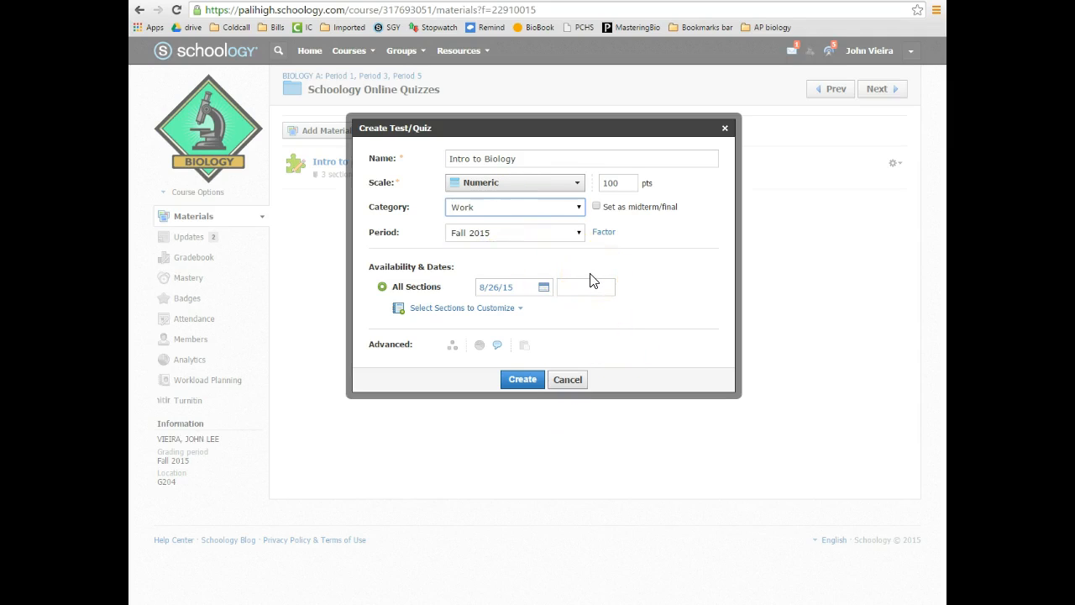
left_click(523, 211)
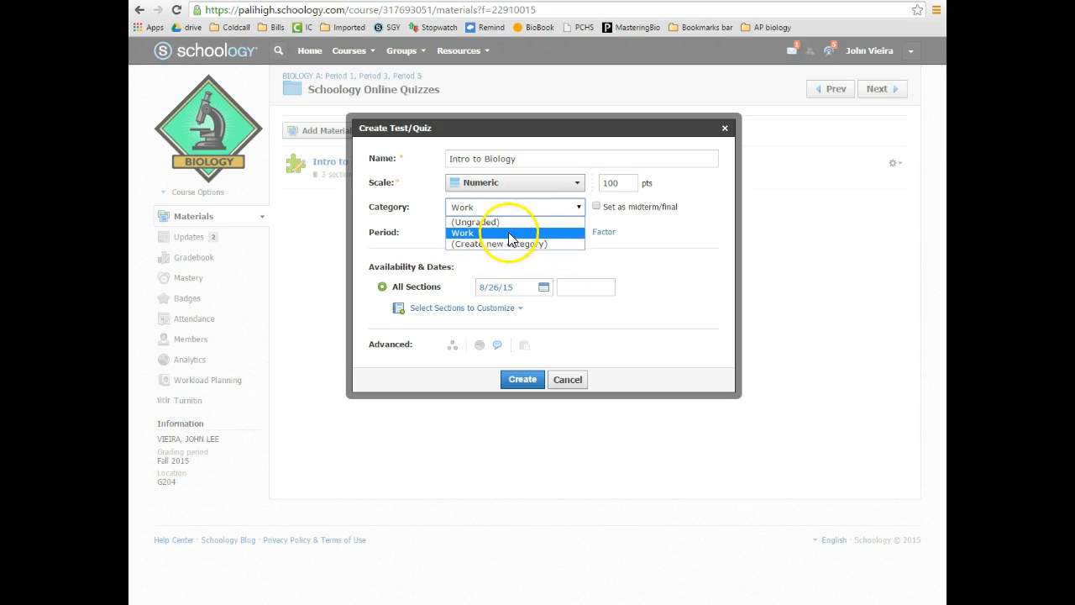
left_click(509, 234)
left_click(590, 453)
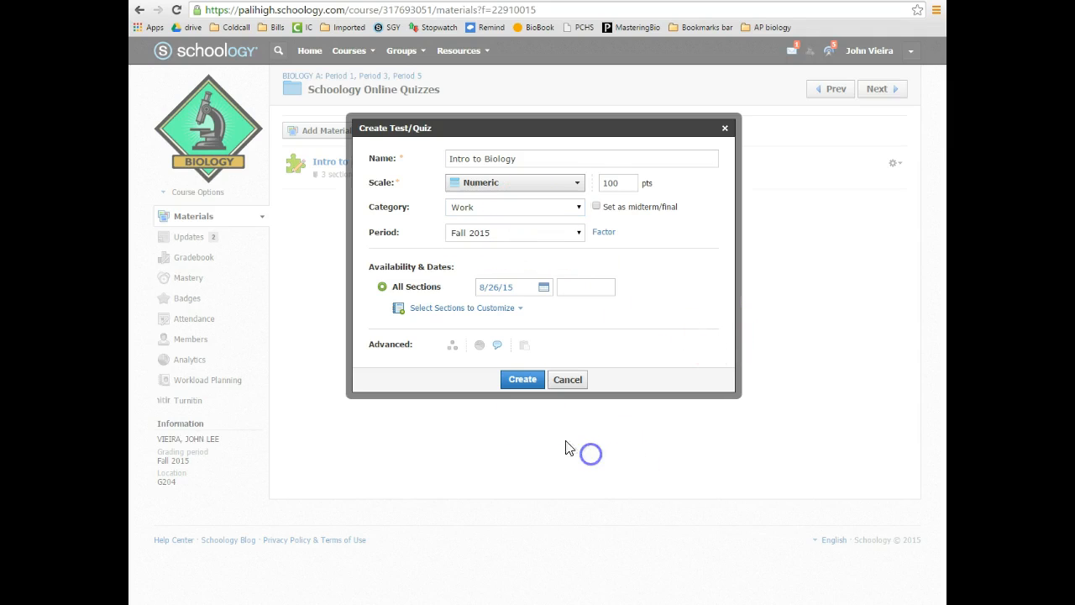
left_click(527, 382)
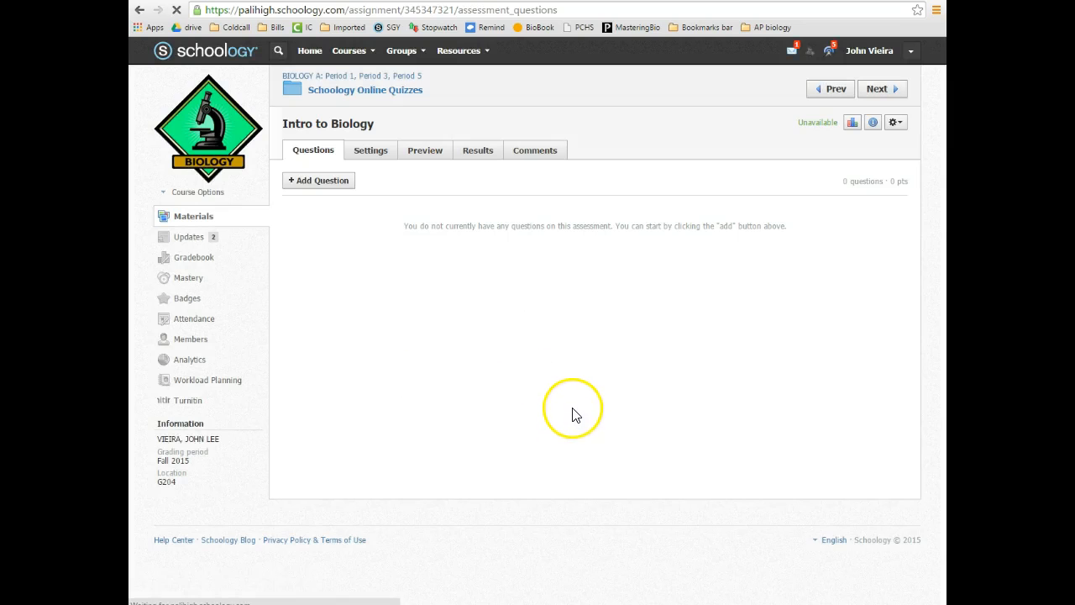
Choose to add questions to the quiz from the question banks
left_click(323, 183)
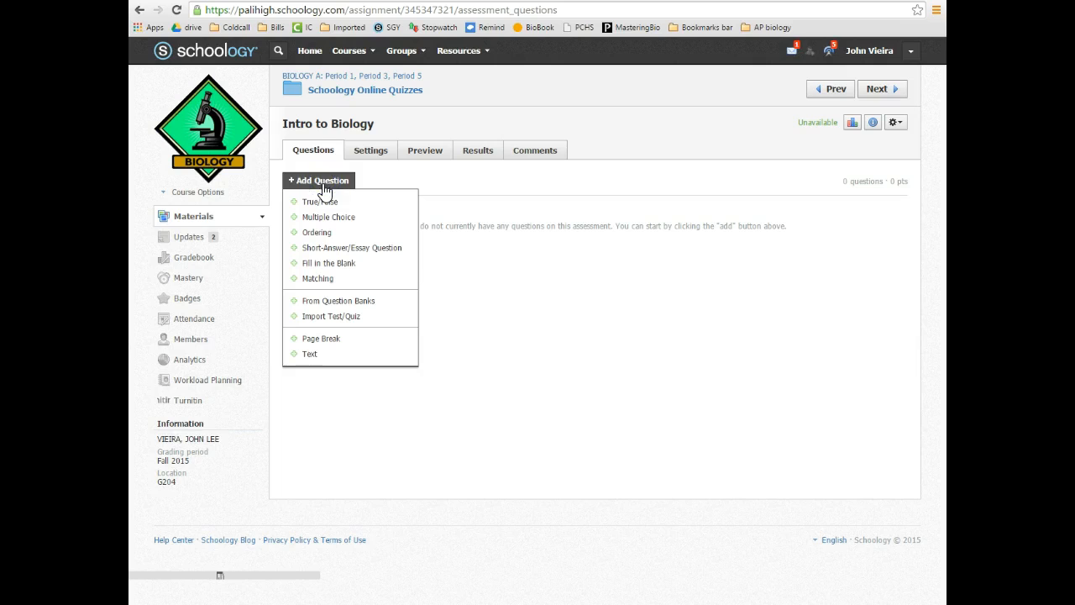
left_click(318, 301)
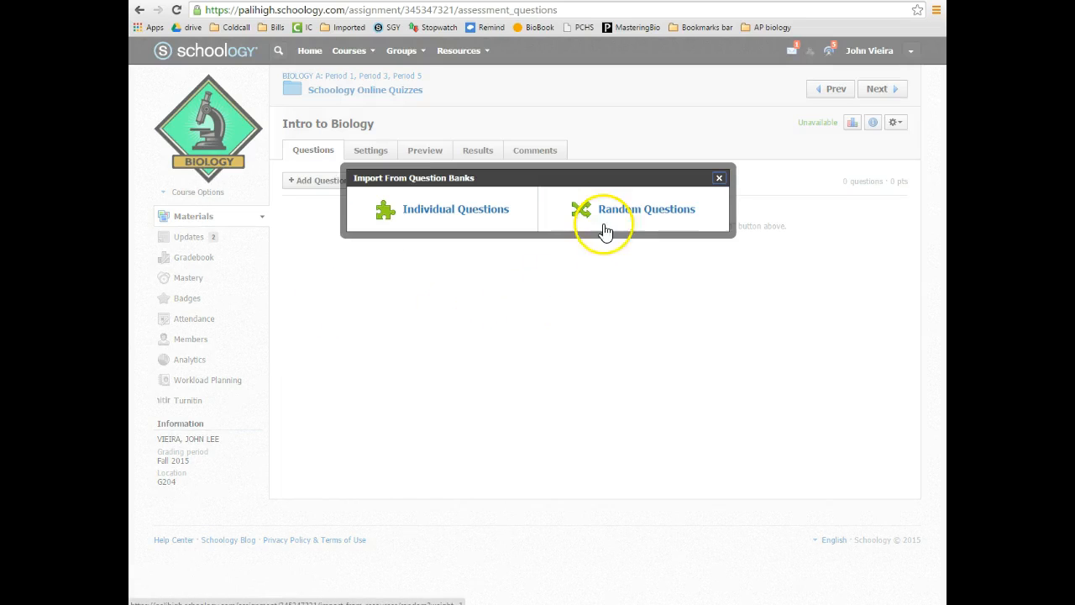
Choose individual question import and show the Science - Biology PLC group's banks
left_click(423, 210)
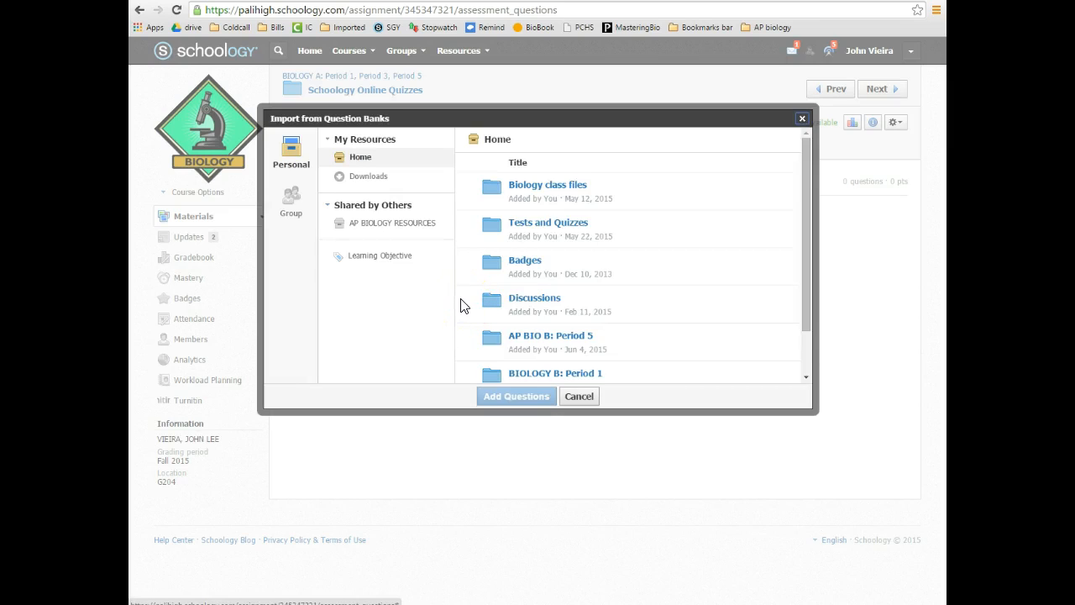
left_click(292, 201)
left_click_drag(445, 197, 446, 260)
left_click(395, 294)
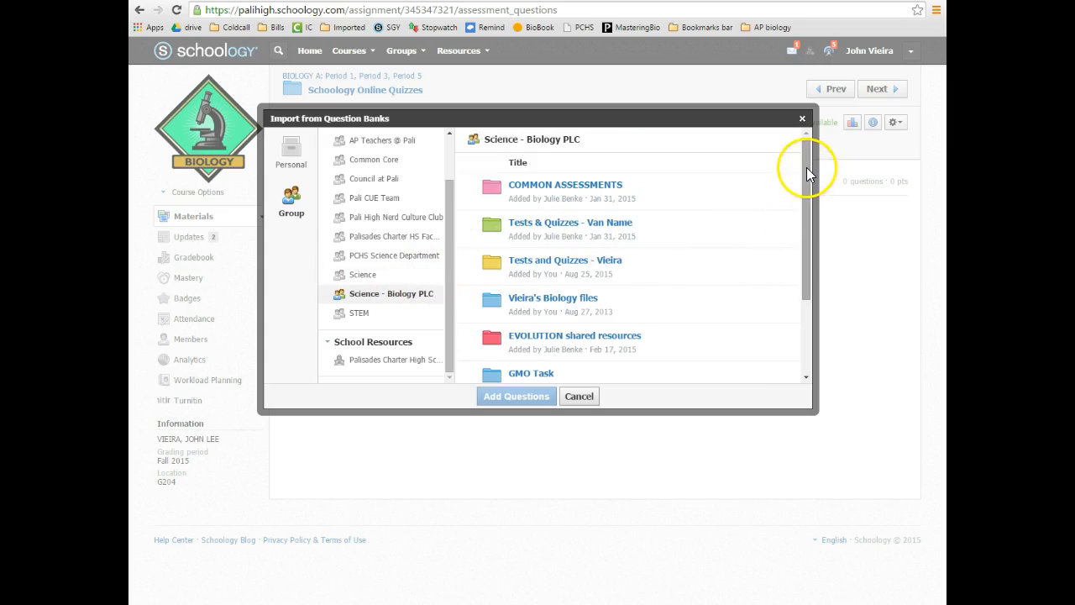
Scroll the group's list down to the 159-question Chp 1 Intro to Biology bank
left_click_drag(806, 174, 794, 280)
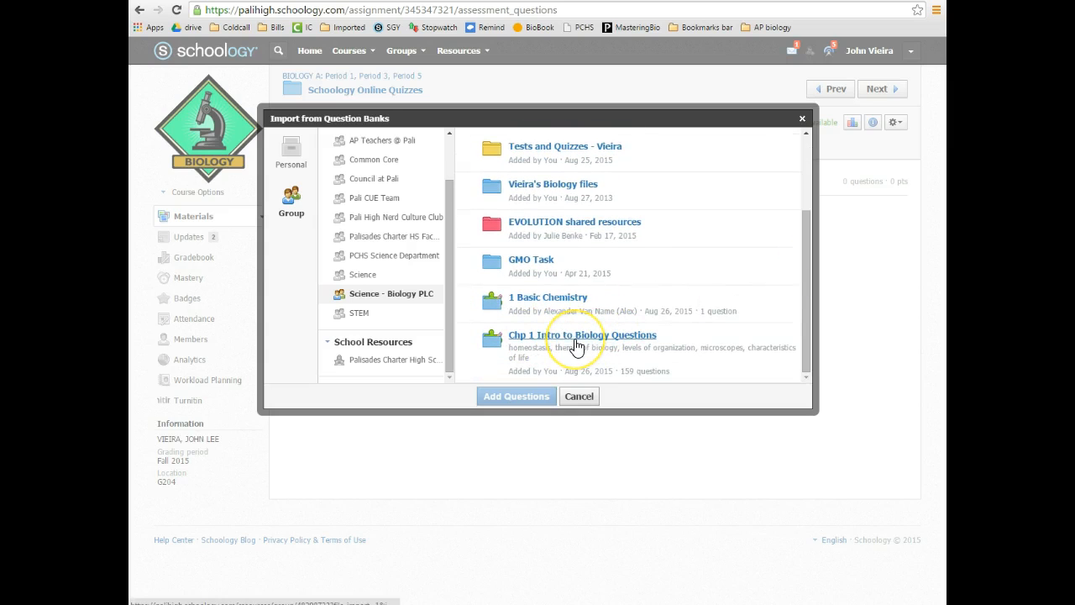
left_click_drag(802, 231, 801, 165)
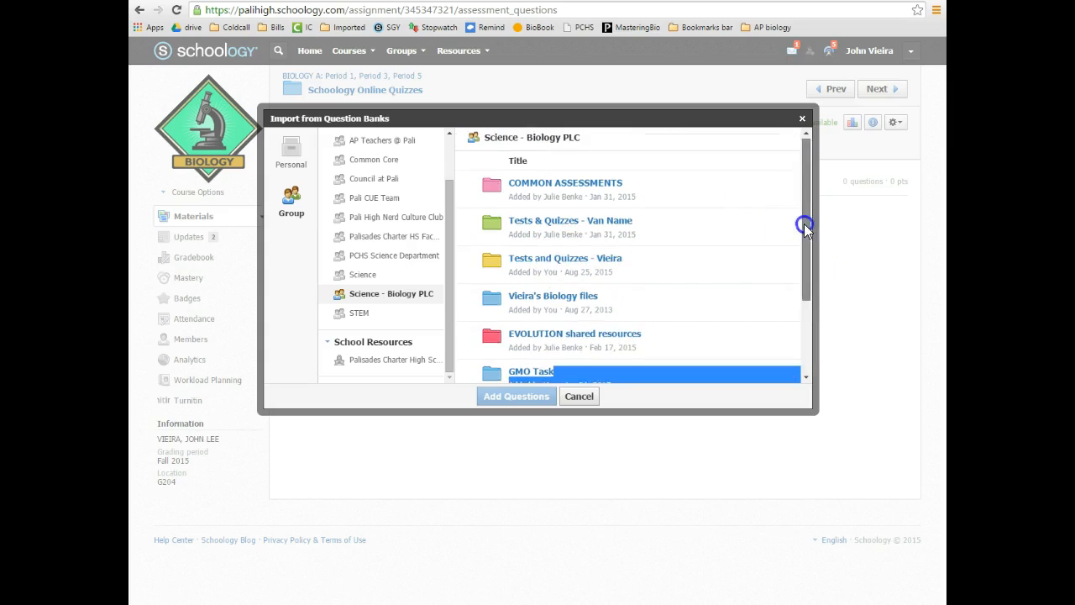
left_click_drag(804, 224, 800, 329)
left_click(655, 282)
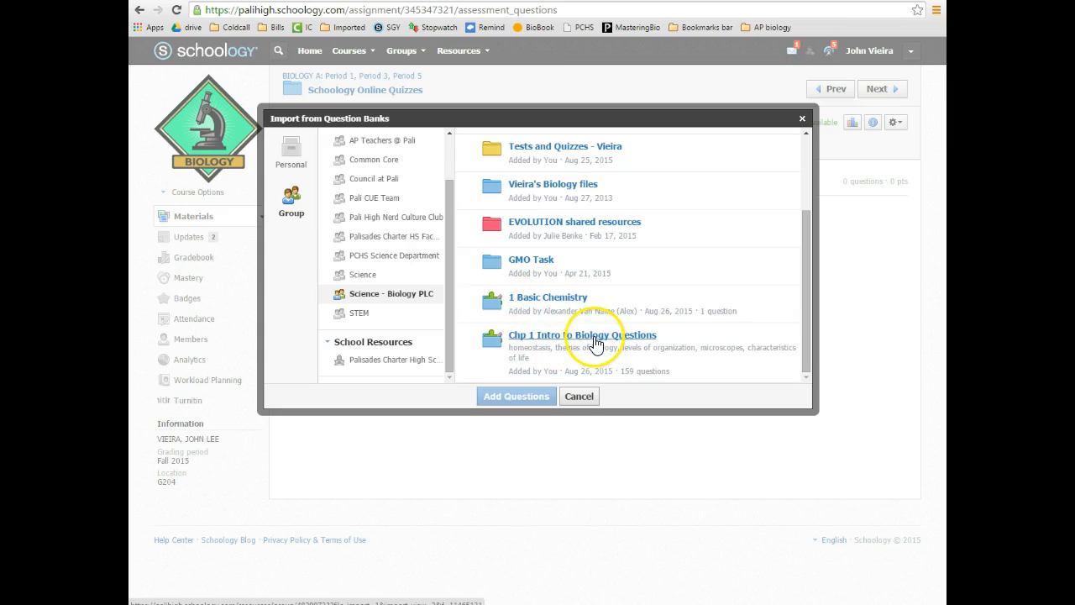
double_click(633, 372)
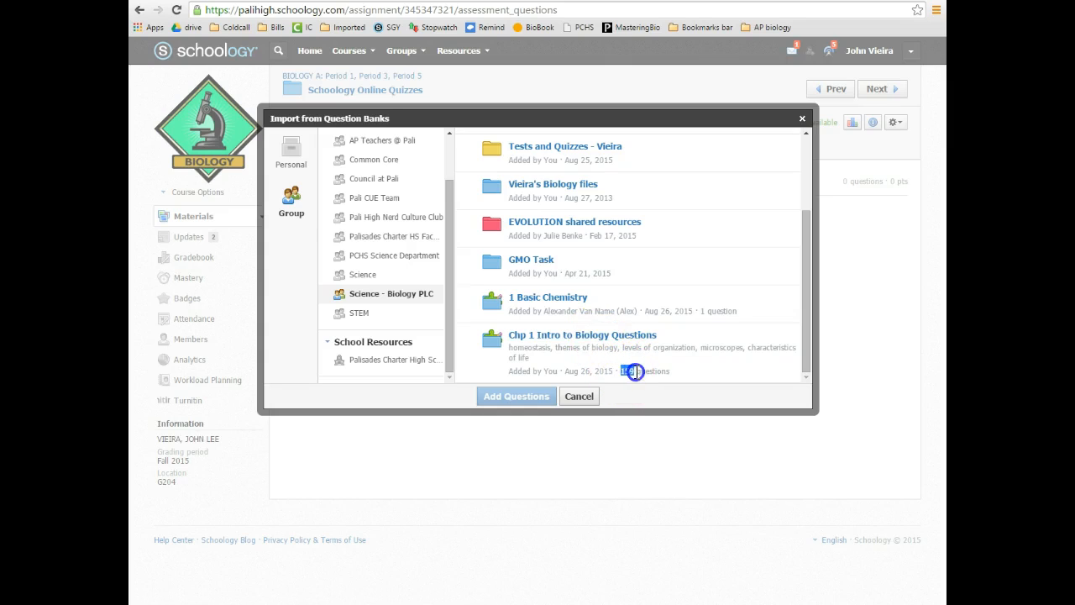
Open the Chp 1 Intro to Biology Questions bank and set every question to 1 point
left_click(611, 338)
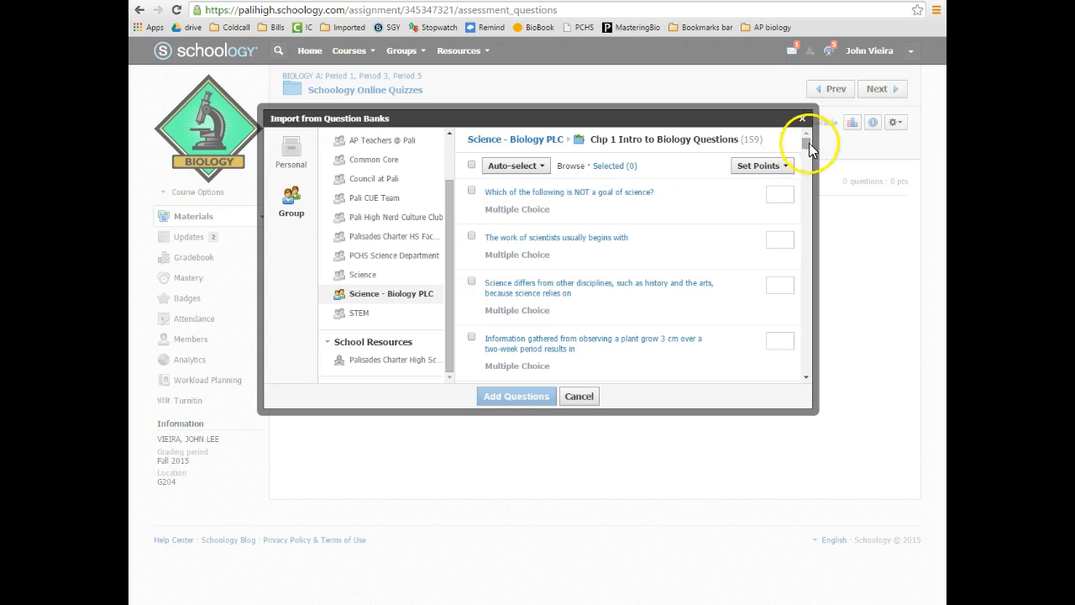
left_click(773, 166)
left_click(674, 192)
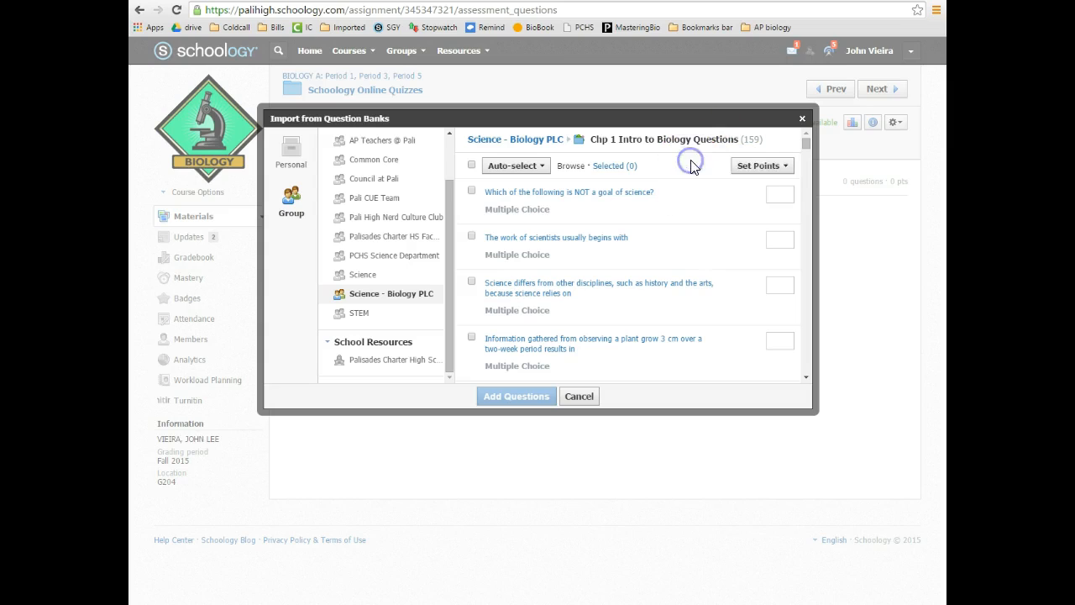
left_click(677, 185)
type("1")
left_click(739, 187)
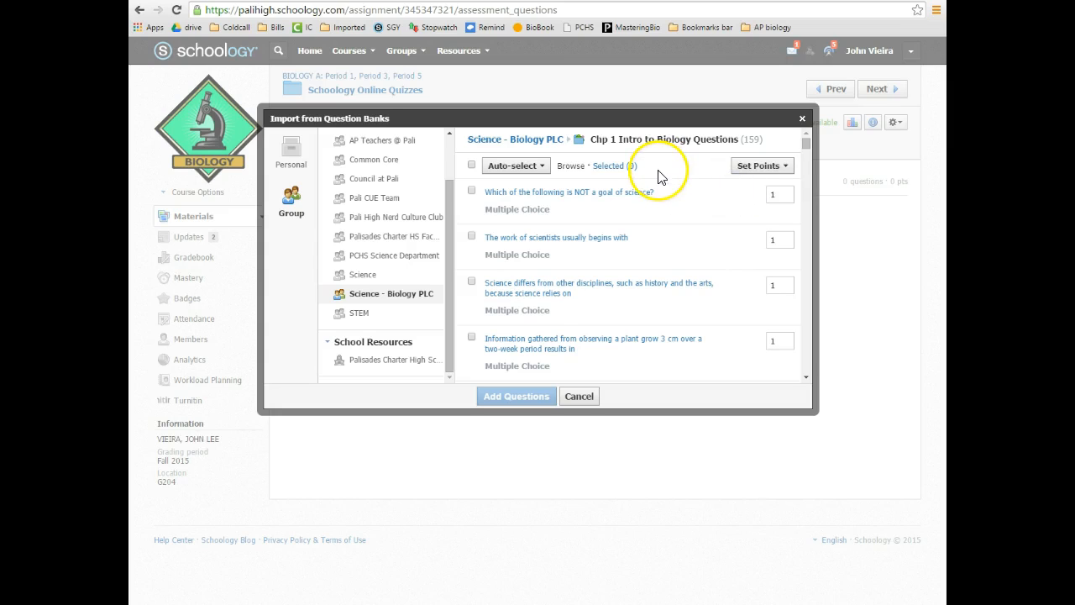
Look at the Auto-select option for picking a number of questions, without using it
left_click(529, 168)
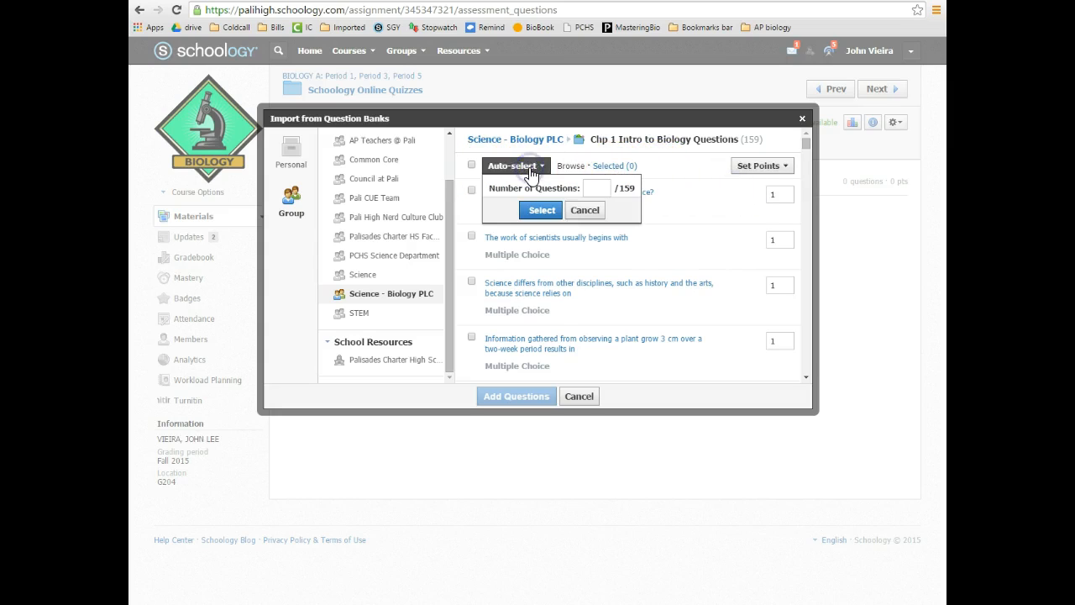
left_click(591, 189)
left_click(521, 152)
double_click(517, 164)
left_click_drag(807, 141, 806, 147)
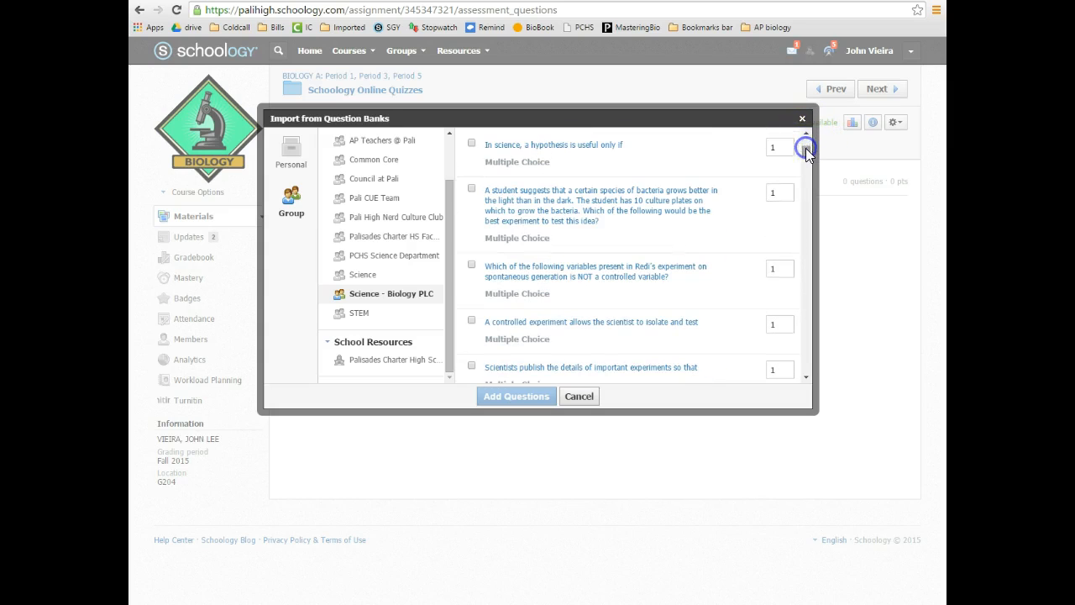
Preview and then collapse the Redi's experiment question's answer choices
left_click(546, 276)
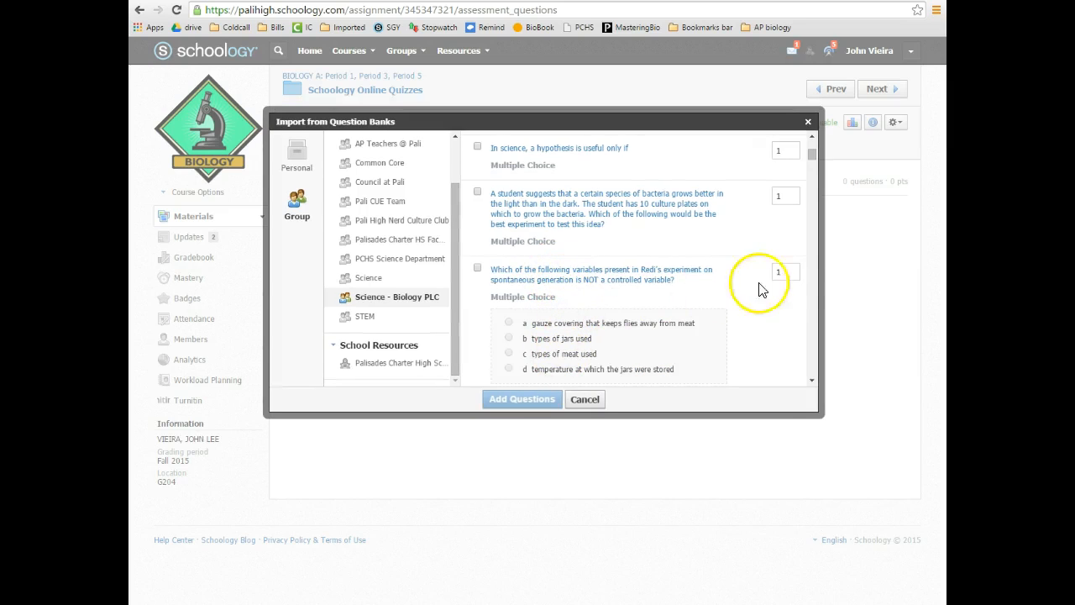
left_click(811, 380)
left_click(813, 380)
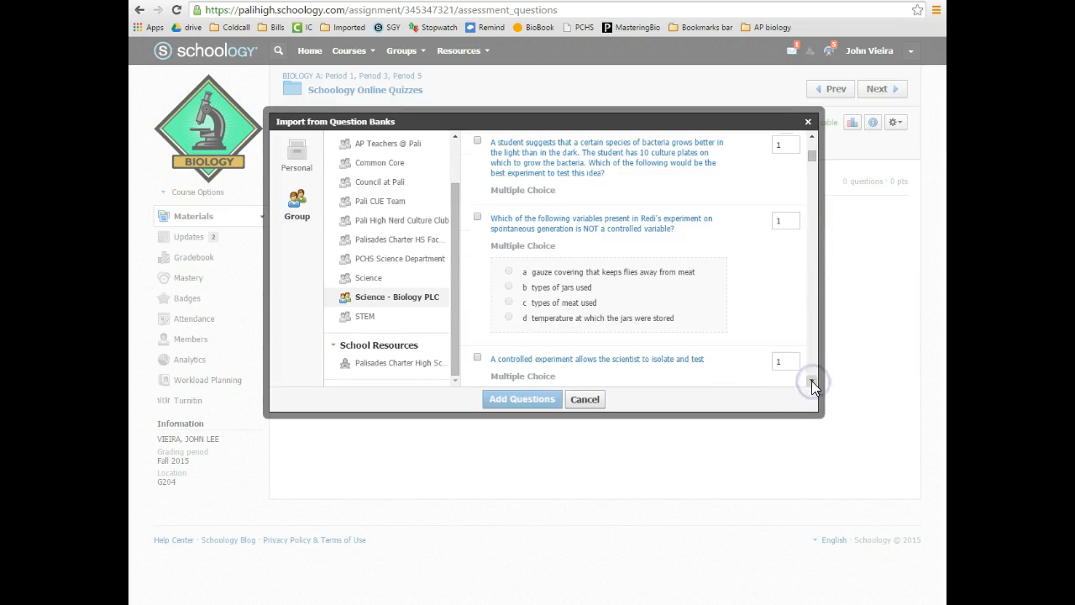
left_click(557, 223)
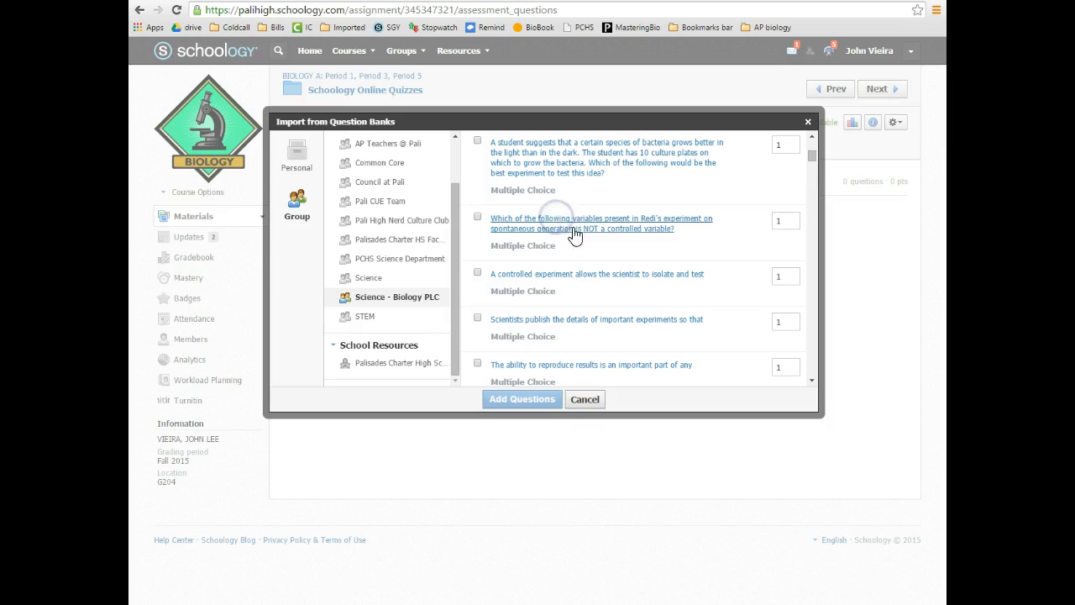
Preview the question about life from nonliving matter, then return to the list's top
left_click(813, 161)
left_click(813, 160)
left_click_drag(814, 162, 812, 208)
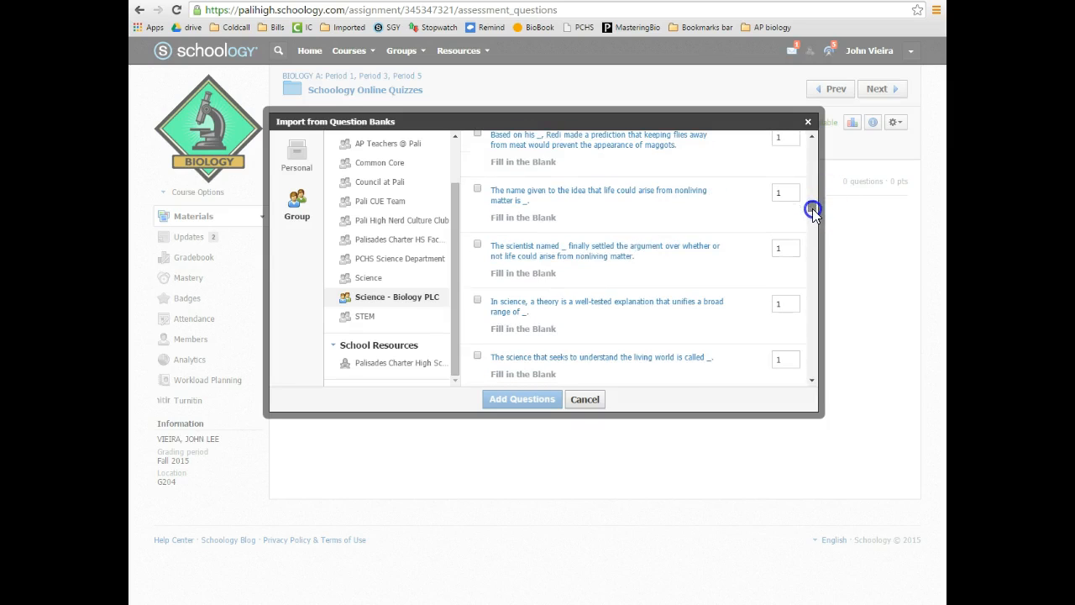
left_click(626, 246)
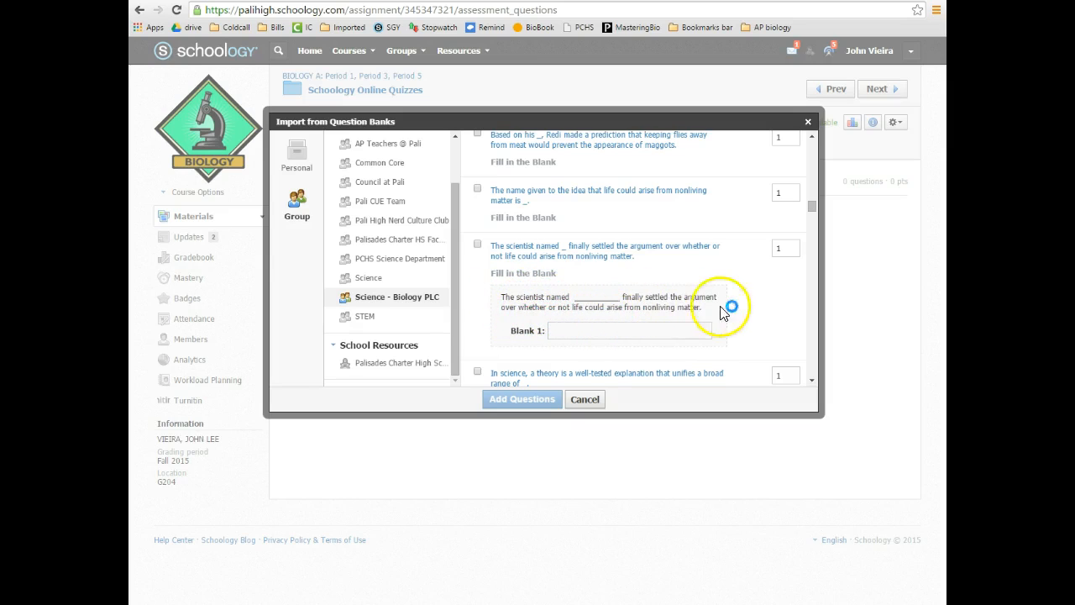
left_click_drag(817, 209, 812, 367)
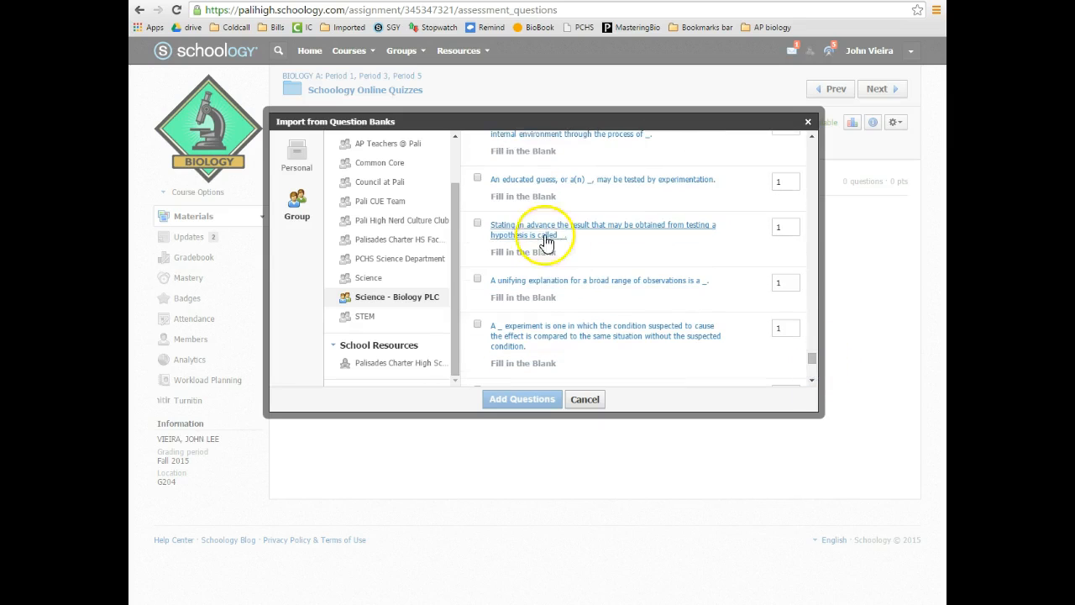
left_click_drag(813, 352, 811, 146)
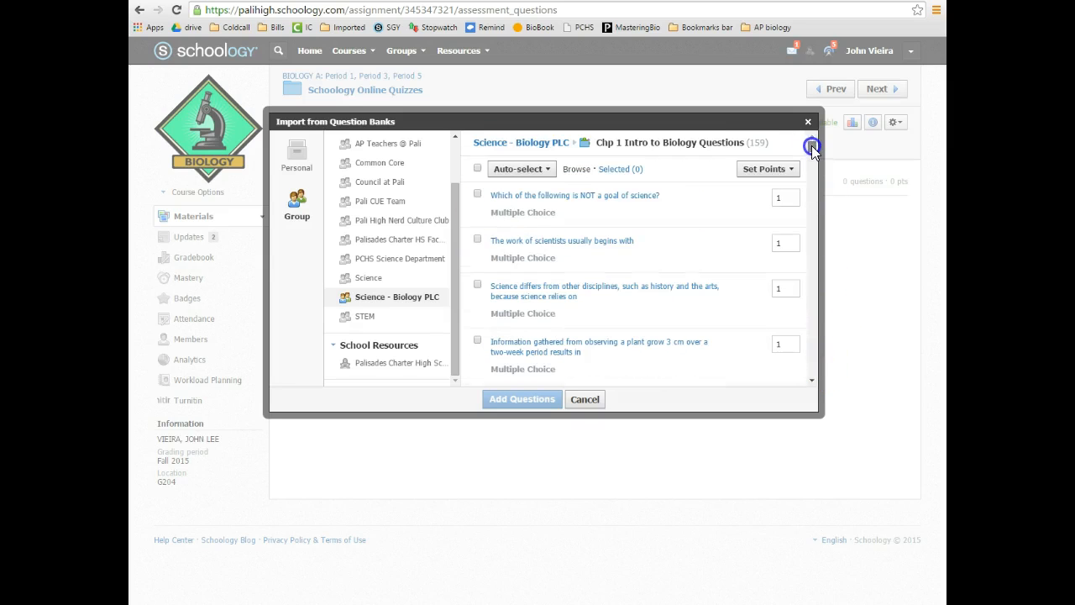
Select five bank questions and import them into the Intro to Biology quiz
left_click(477, 193)
left_click(478, 239)
left_click_drag(811, 148, 811, 219)
left_click(478, 202)
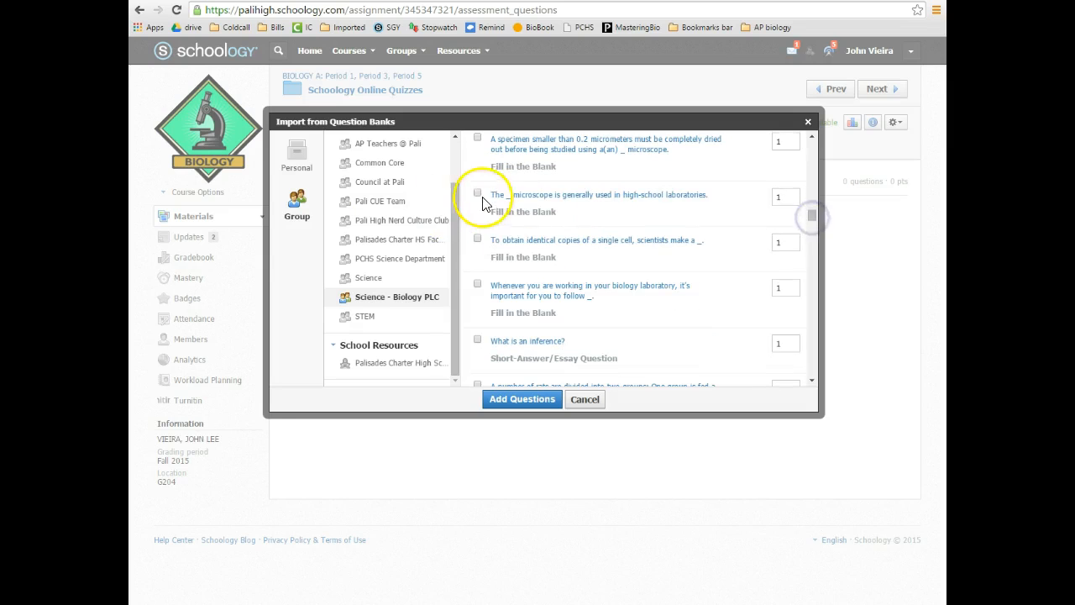
left_click(515, 402)
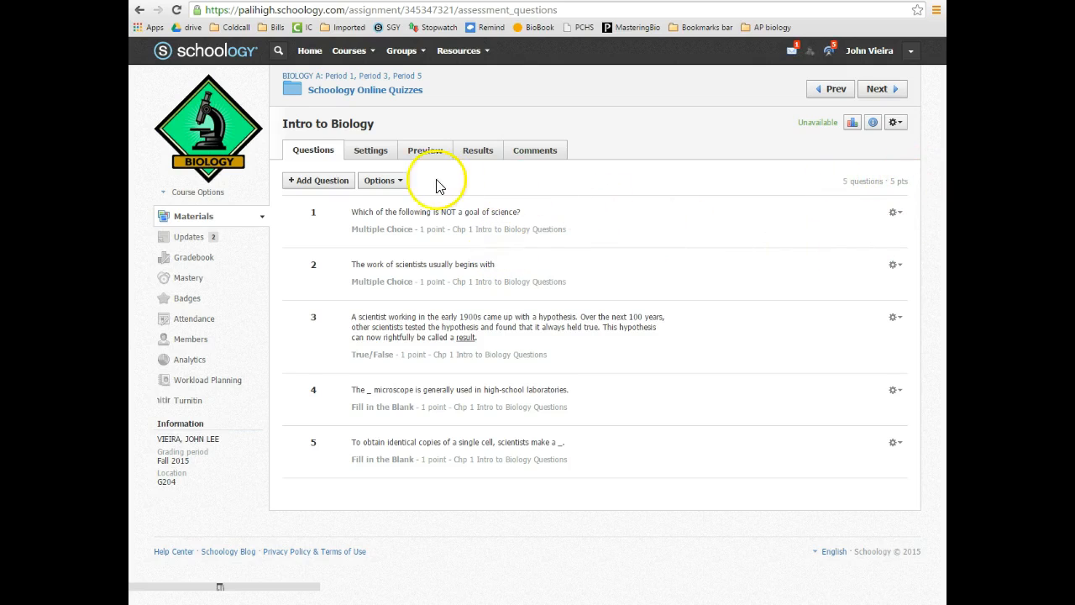
Edit question 1 to mark Choice 3 as the correct answer and save it
left_click(891, 230)
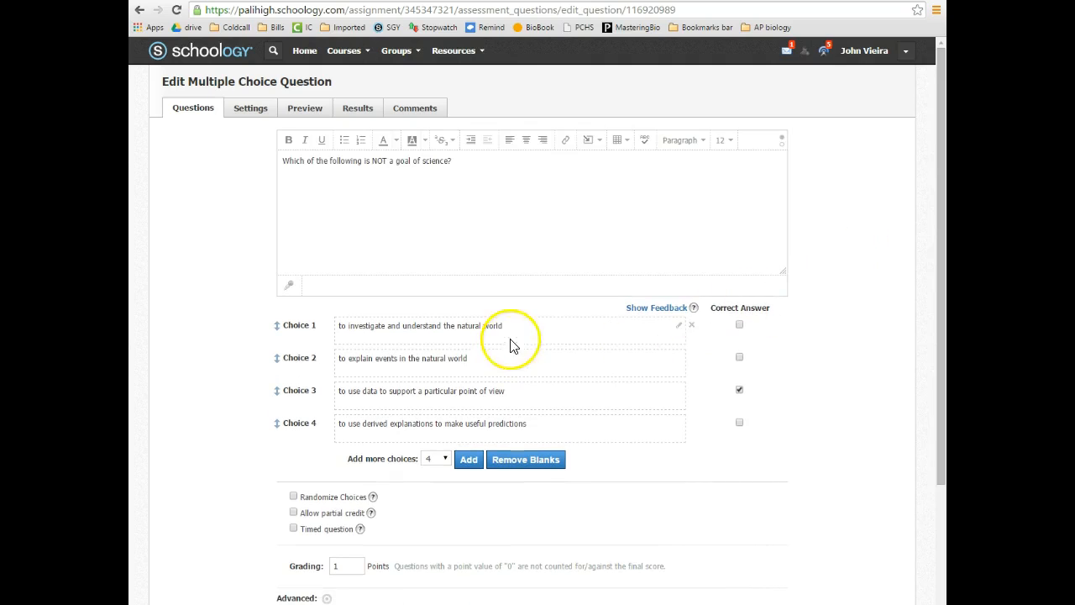
left_click(739, 390)
scroll(562, 370, "down", 3)
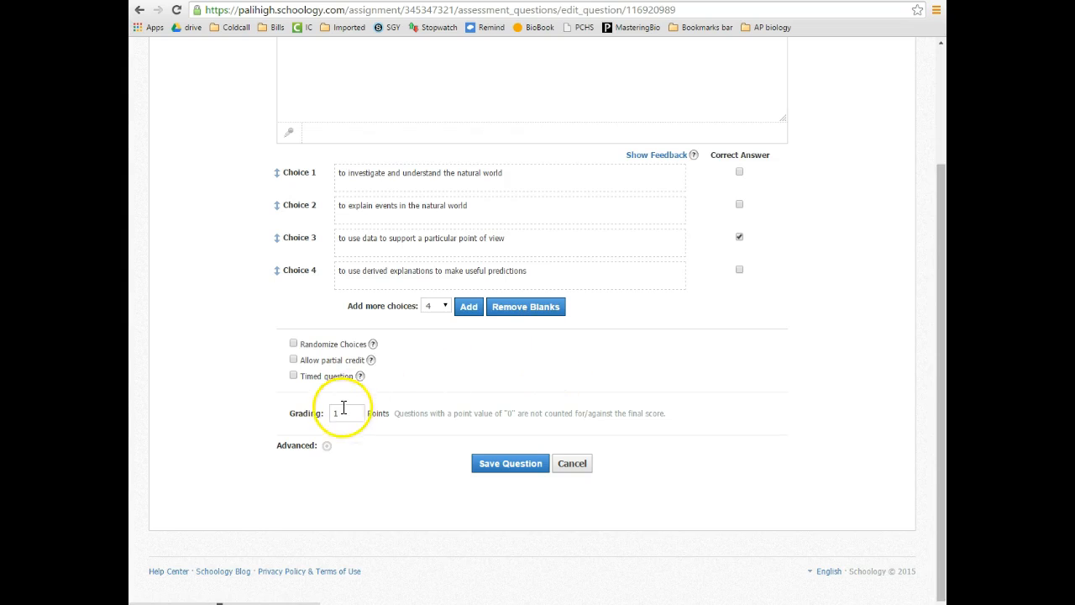
scroll(476, 352, "up", 3)
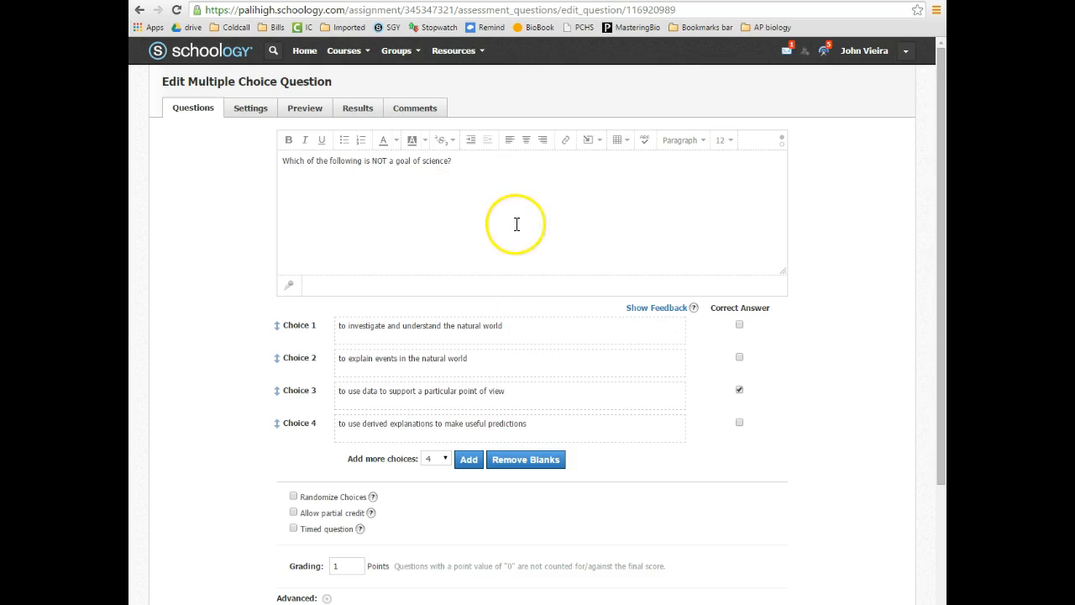
scroll(447, 389, "down", 3)
left_click(506, 463)
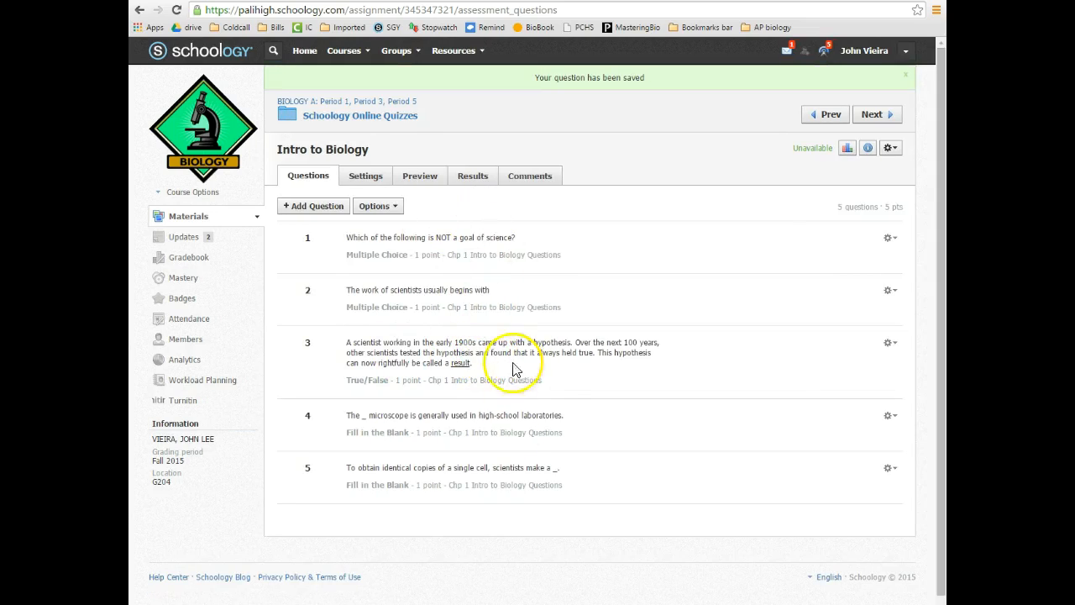
Set the quiz's availability to Available now and save the settings
left_click(361, 174)
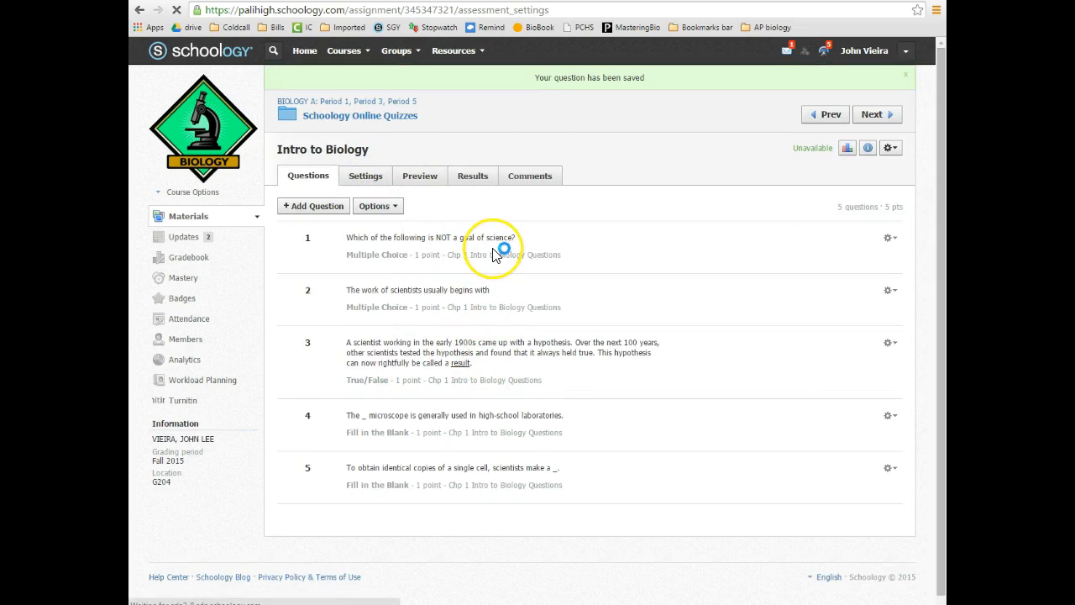
left_click(426, 319)
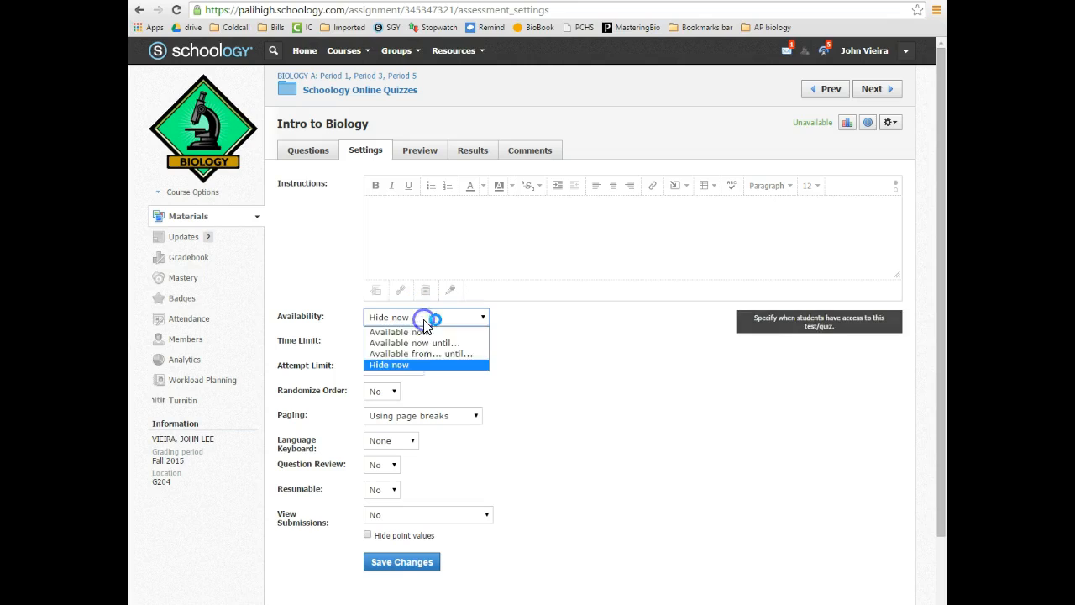
left_click(419, 332)
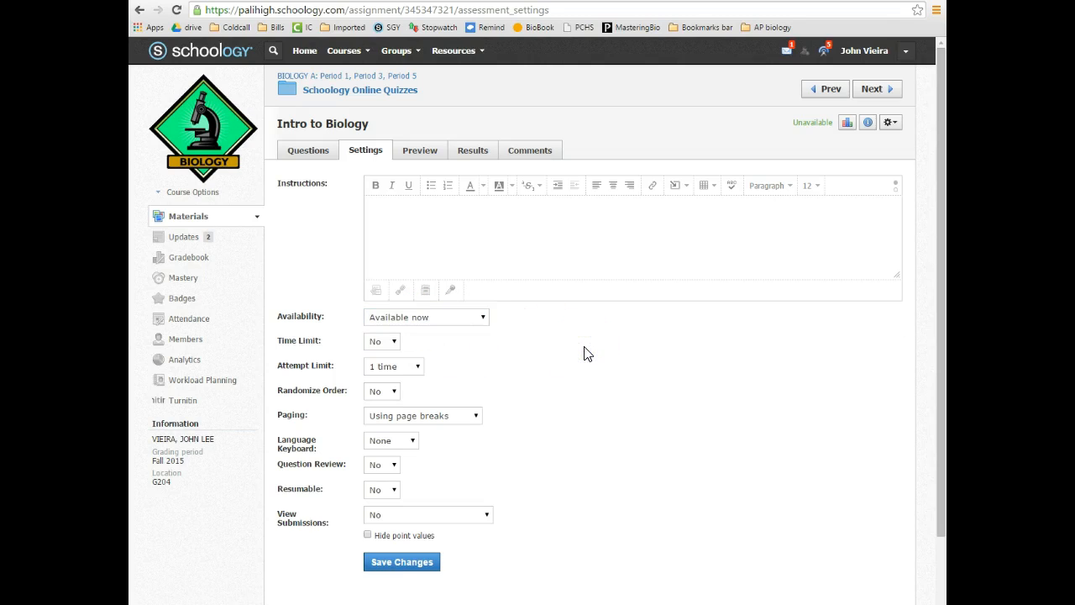
left_click(389, 343)
left_click(418, 367)
left_click(427, 561)
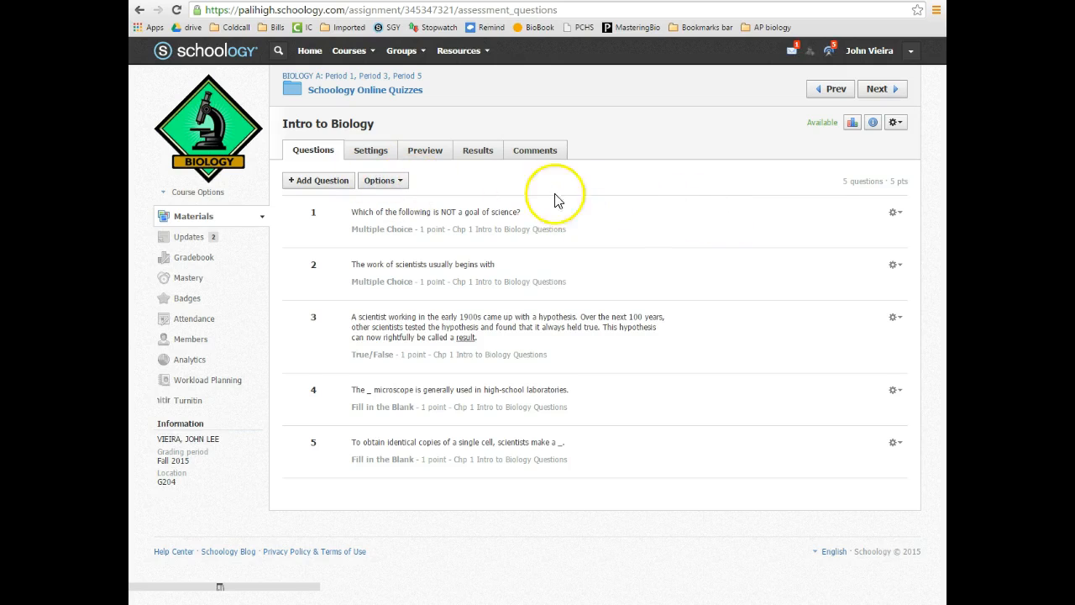
left_click(382, 92)
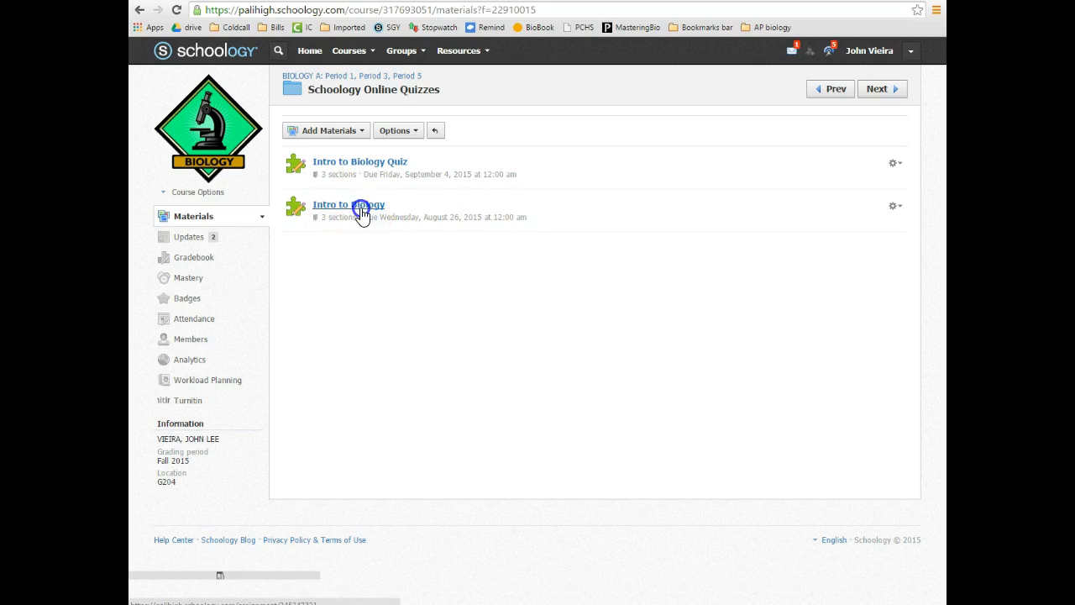
Open the Copy to Other Courses window from the Intro to Biology quiz's gear menu
left_click(320, 93)
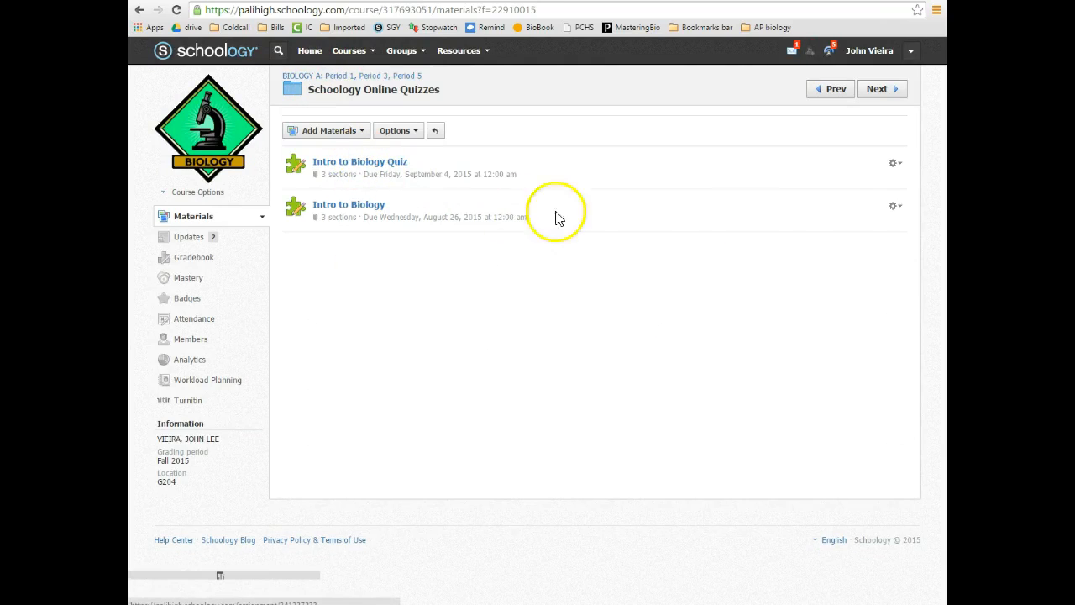
left_click(895, 205)
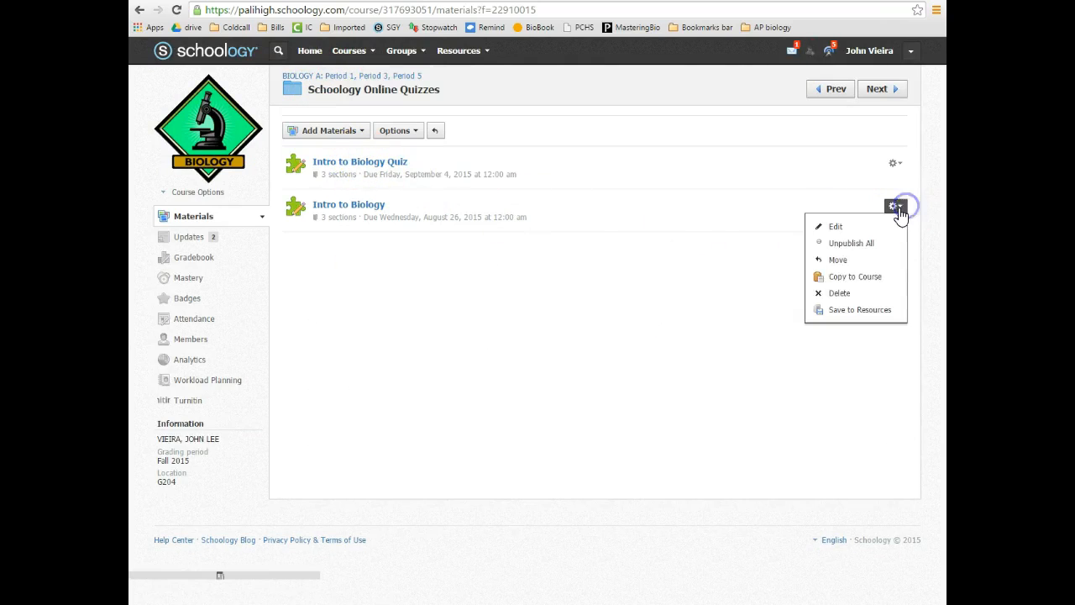
left_click(856, 281)
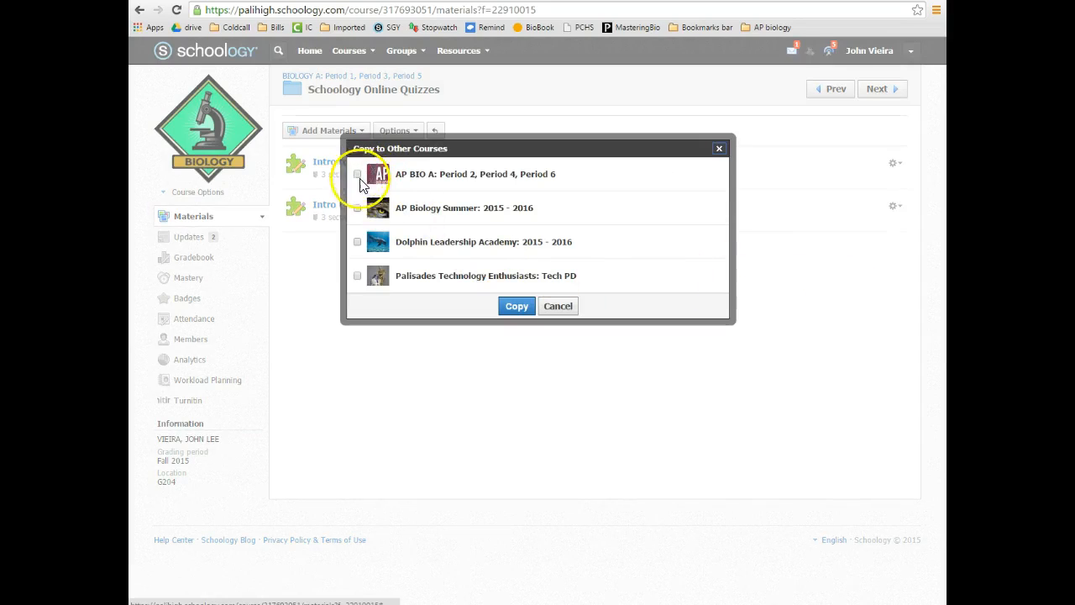
left_click(559, 307)
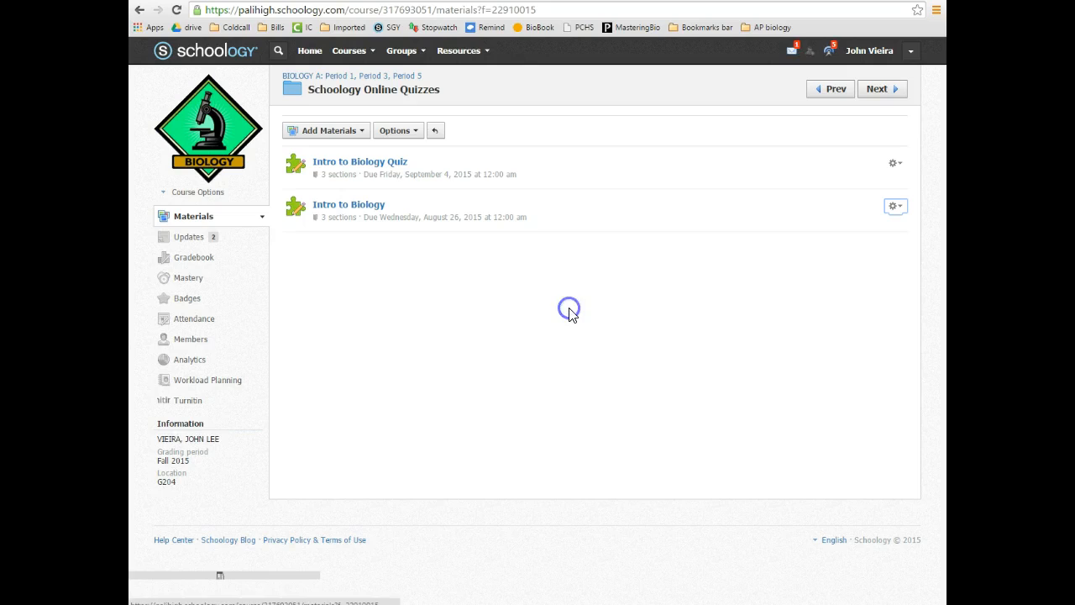
left_click(896, 206)
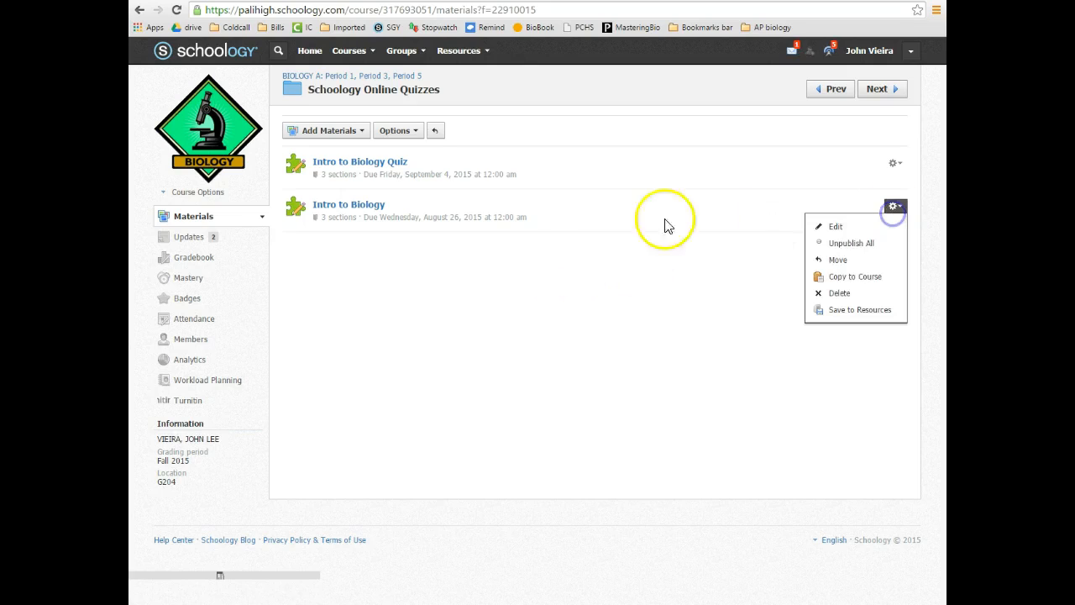
left_click(847, 276)
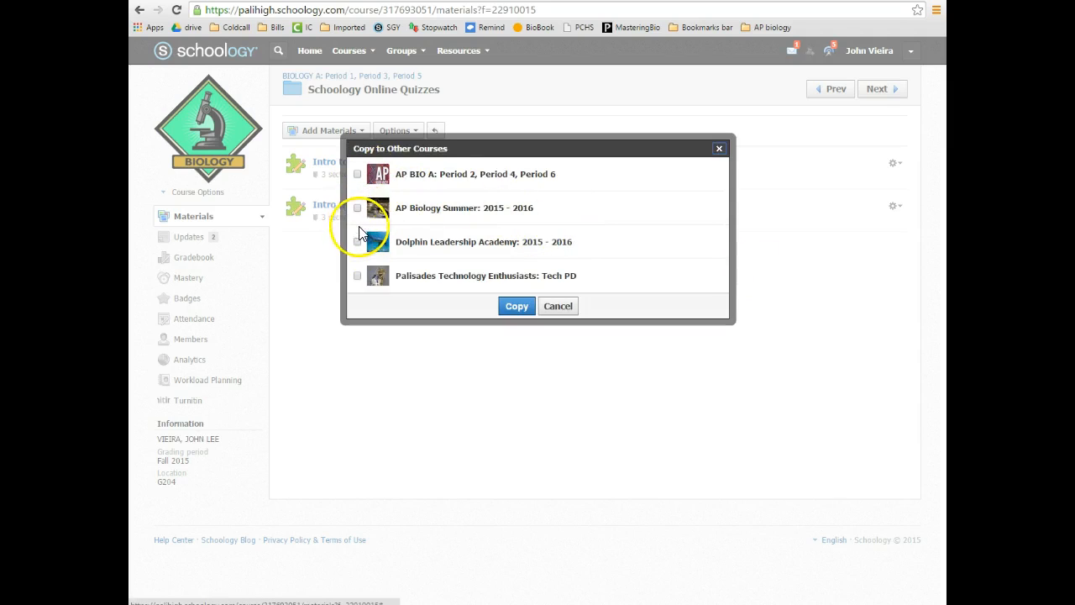
Select AP BIO A with category 'work' and no due date, then cancel the copy
left_click(357, 175)
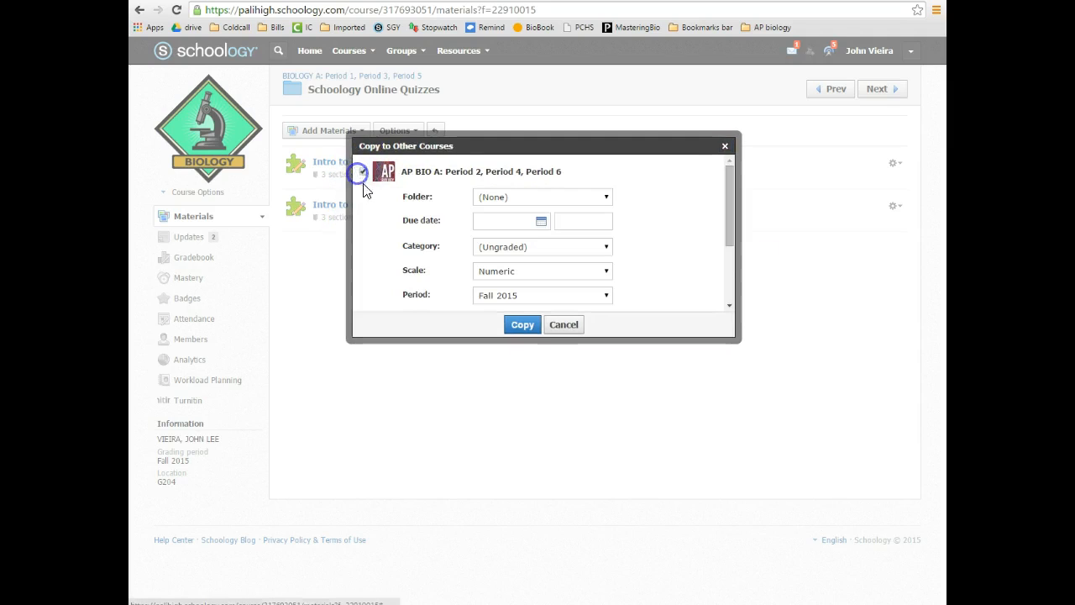
left_click(541, 223)
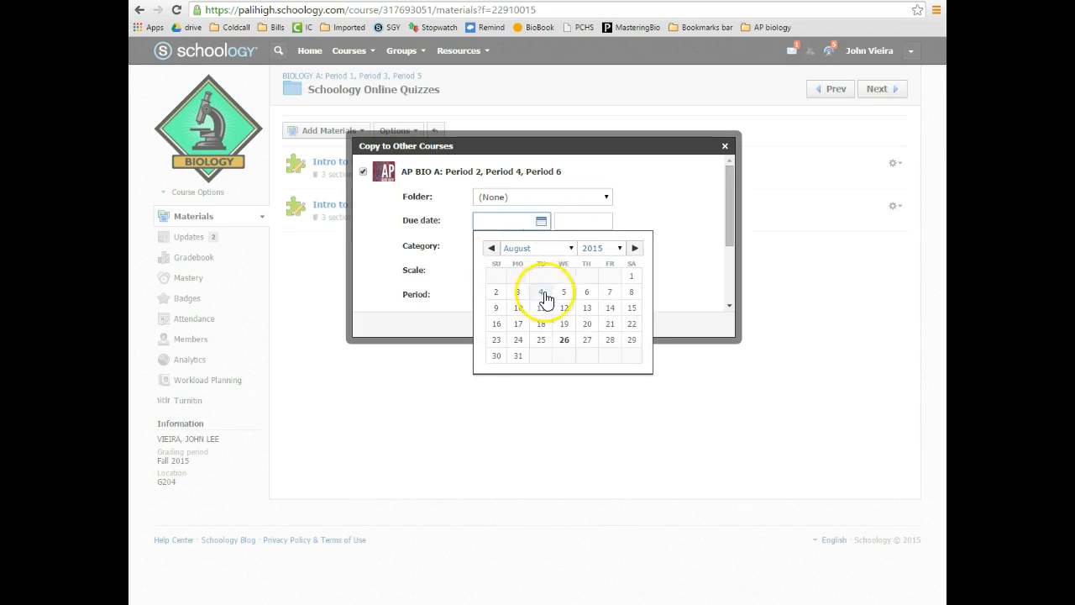
left_click(683, 391)
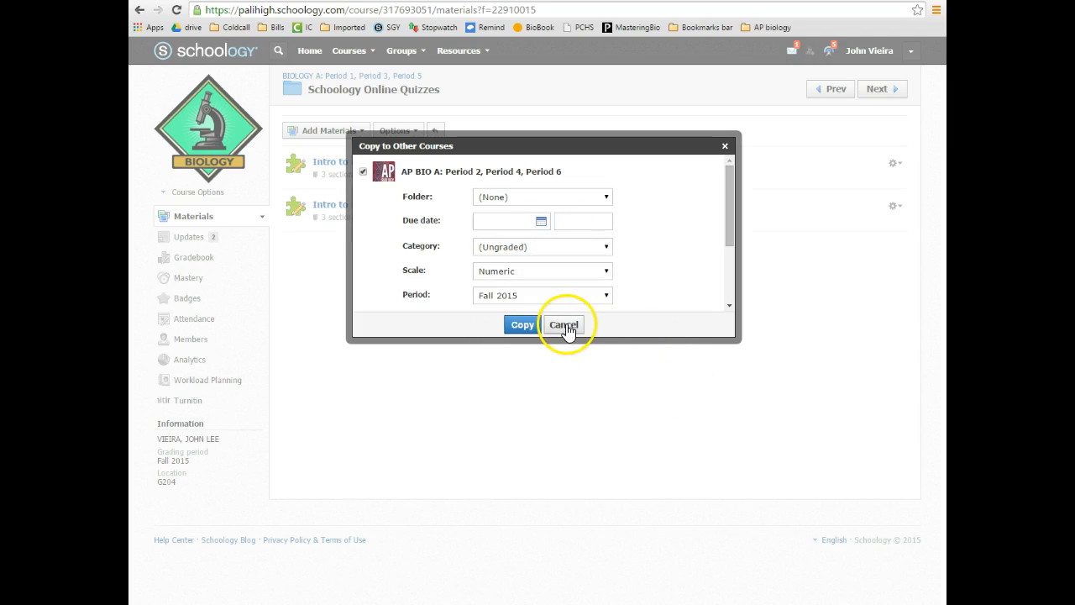
left_click(531, 247)
left_click(510, 272)
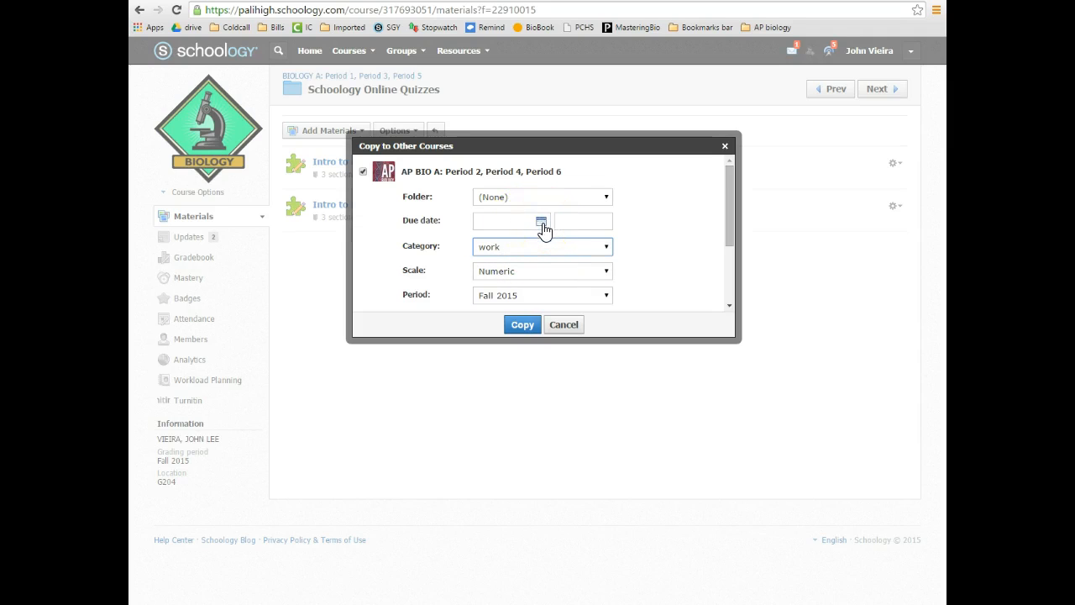
left_click(563, 326)
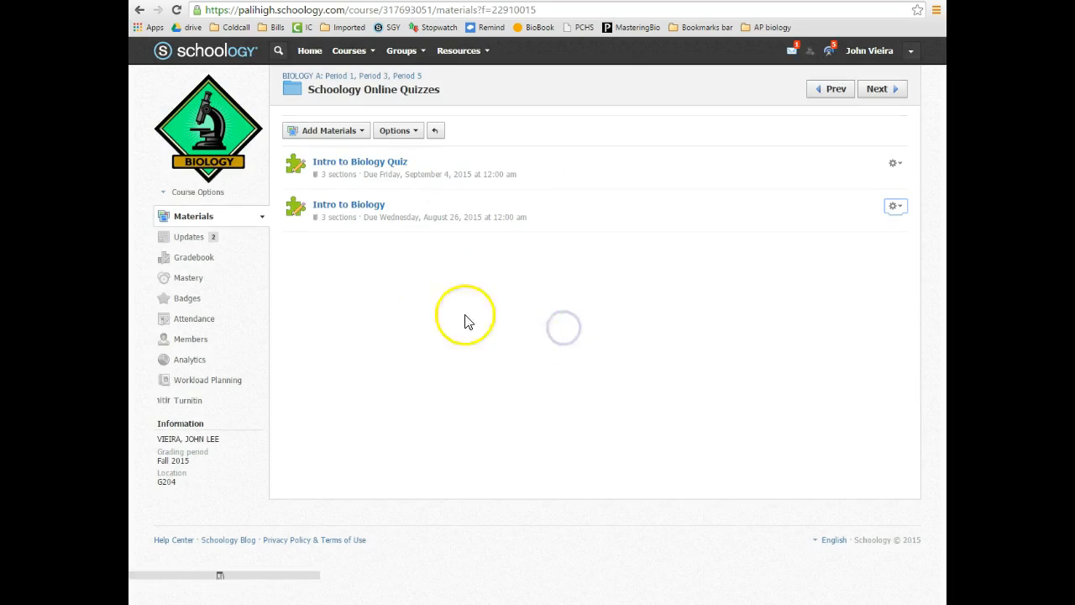